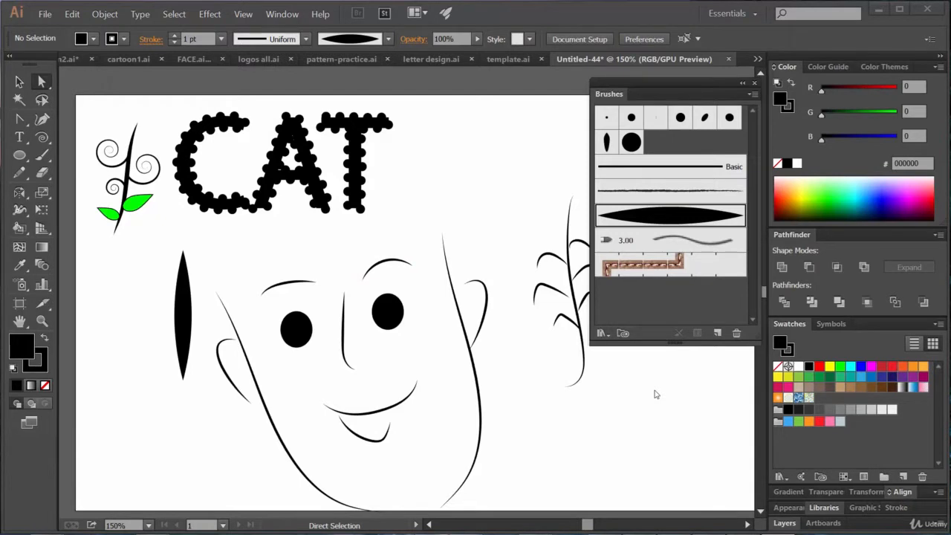
Create a new Bristle Brush, review its available shapes and keep Round Point
click(717, 334)
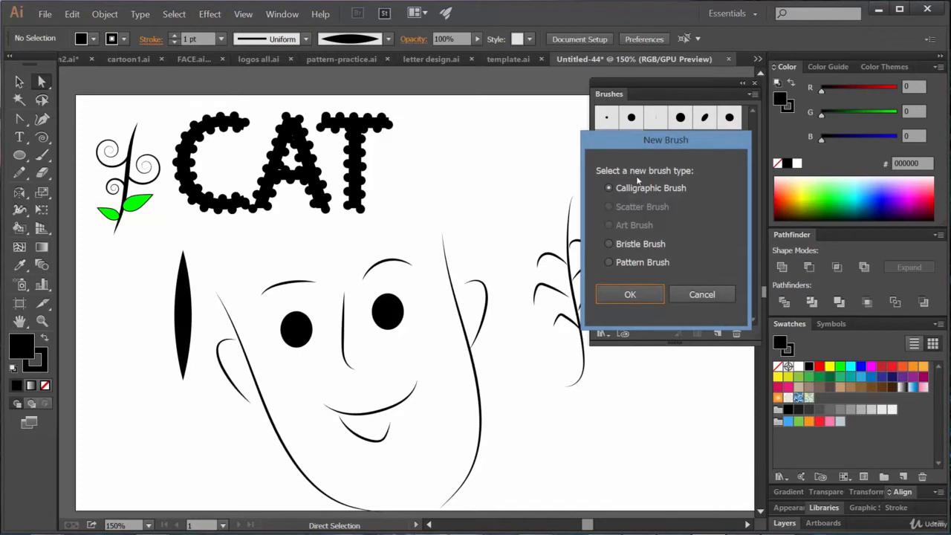
drag(652, 142, 512, 141)
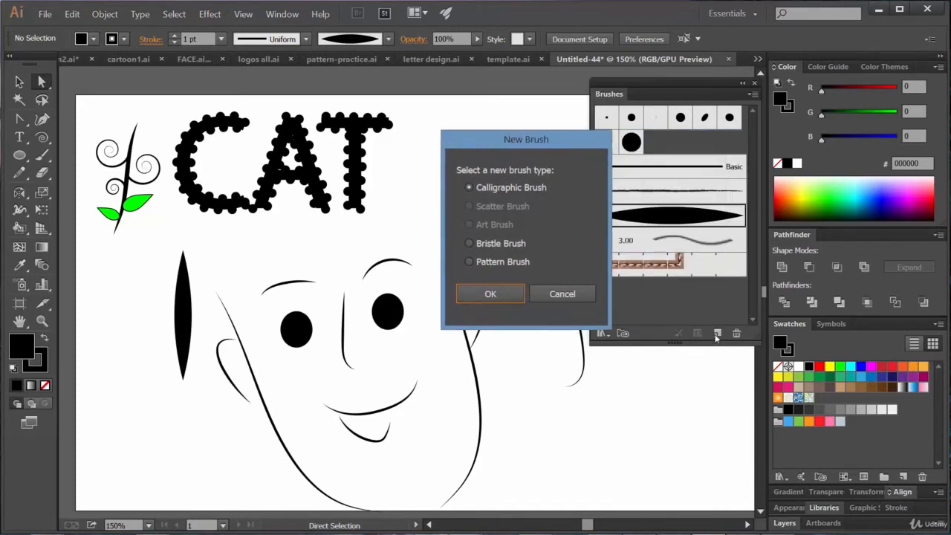
click(490, 294)
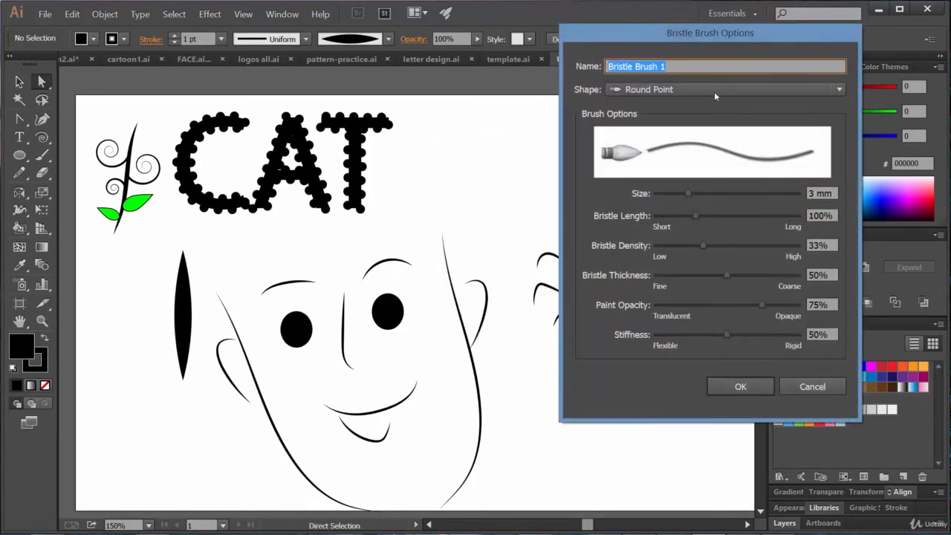
drag(690, 33, 545, 49)
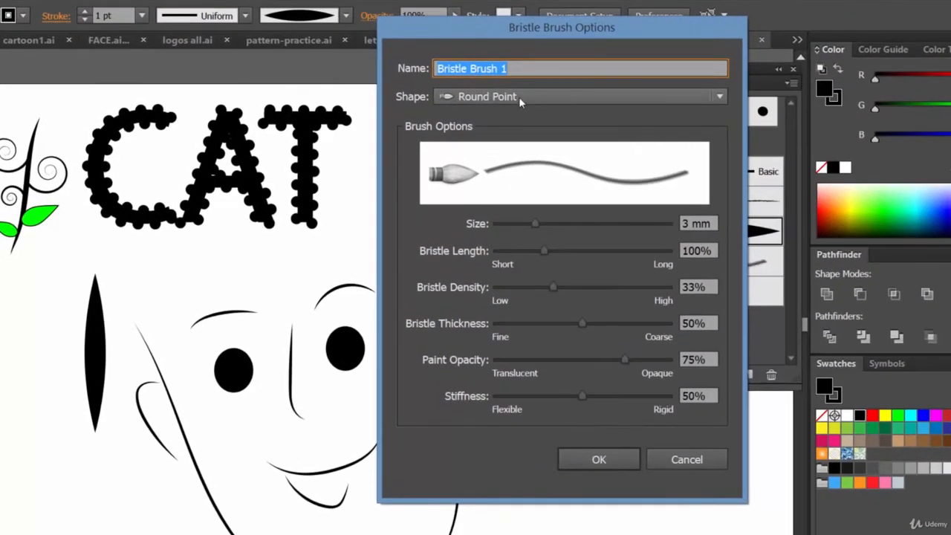
click(531, 105)
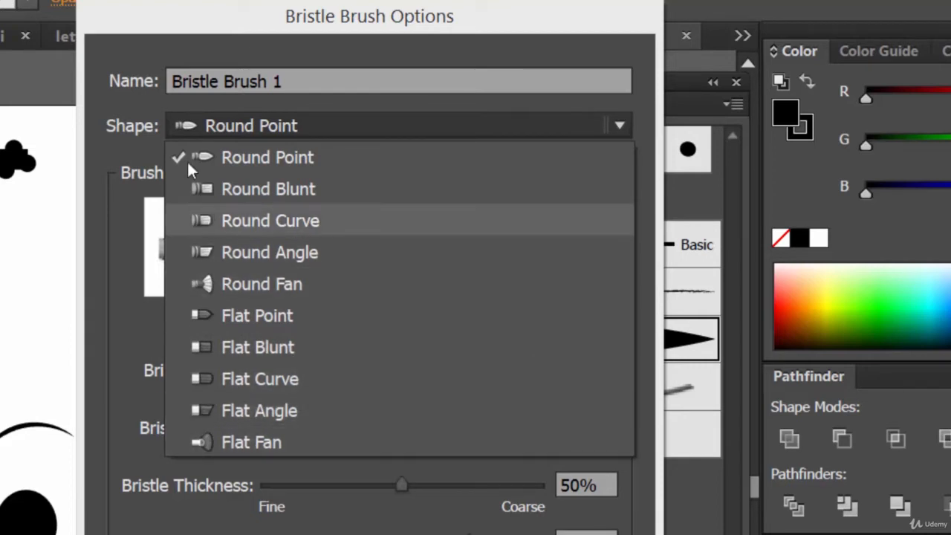
click(440, 127)
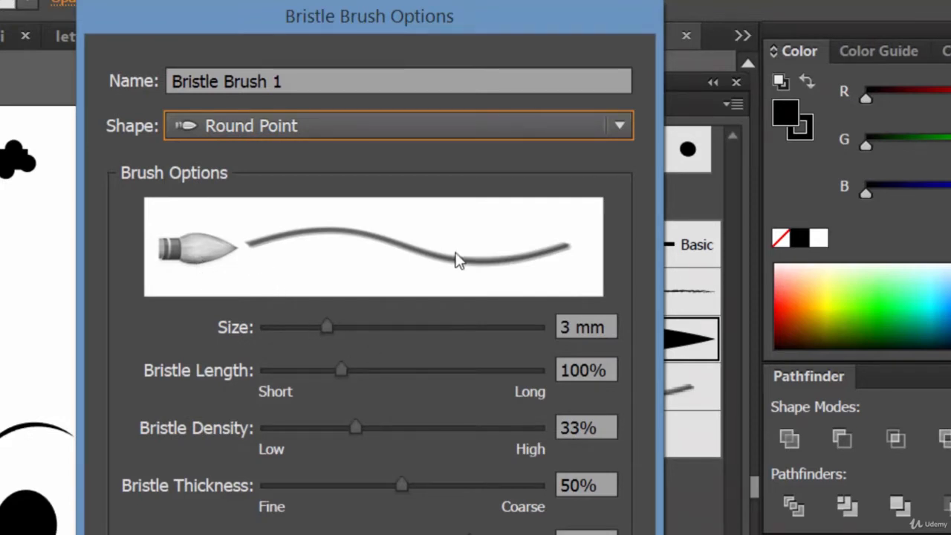
Adjust the bristle brush to size 4.25 mm, bristle length 159%, bristle density 63% and bristle thickness 45%
mouse_move(332, 332)
mouse_down()
mouse_move(365, 332)
mouse_move(321, 329)
mouse_move(385, 332)
mouse_up()
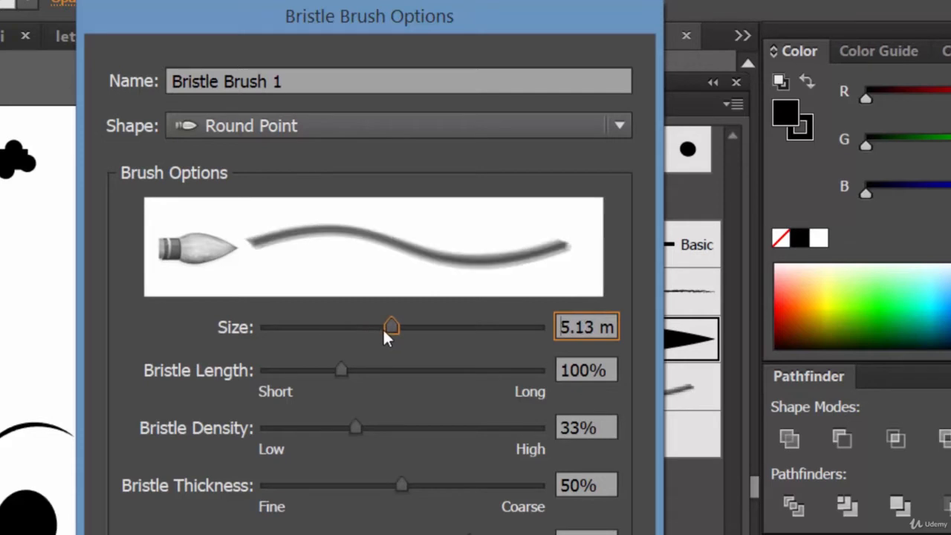
mouse_move(287, 333)
mouse_down()
mouse_move(279, 326)
mouse_move(497, 335)
mouse_move(278, 331)
mouse_move(289, 335)
mouse_up()
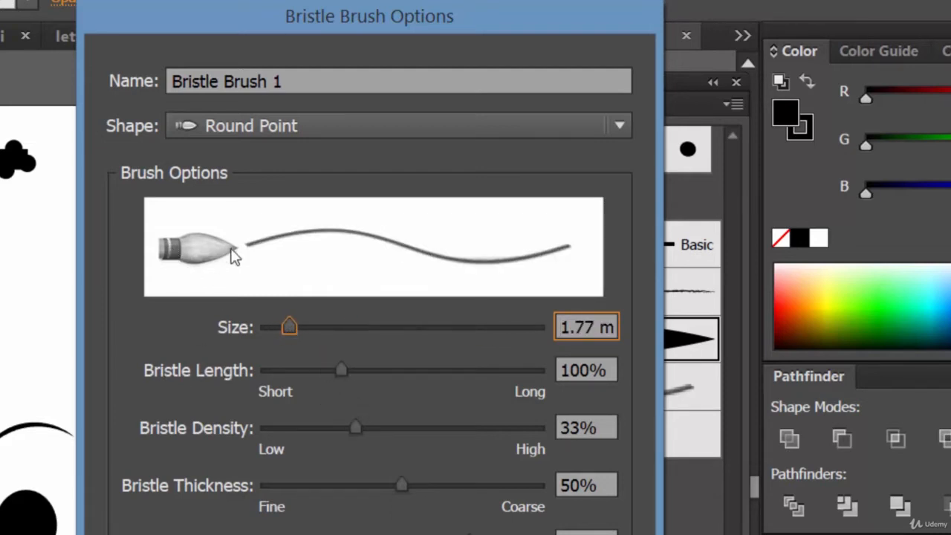
mouse_move(344, 371)
mouse_down()
mouse_move(484, 384)
mouse_move(494, 375)
mouse_move(341, 369)
mouse_move(389, 382)
mouse_up()
mouse_move(357, 429)
mouse_down()
mouse_move(481, 433)
mouse_move(375, 431)
mouse_up()
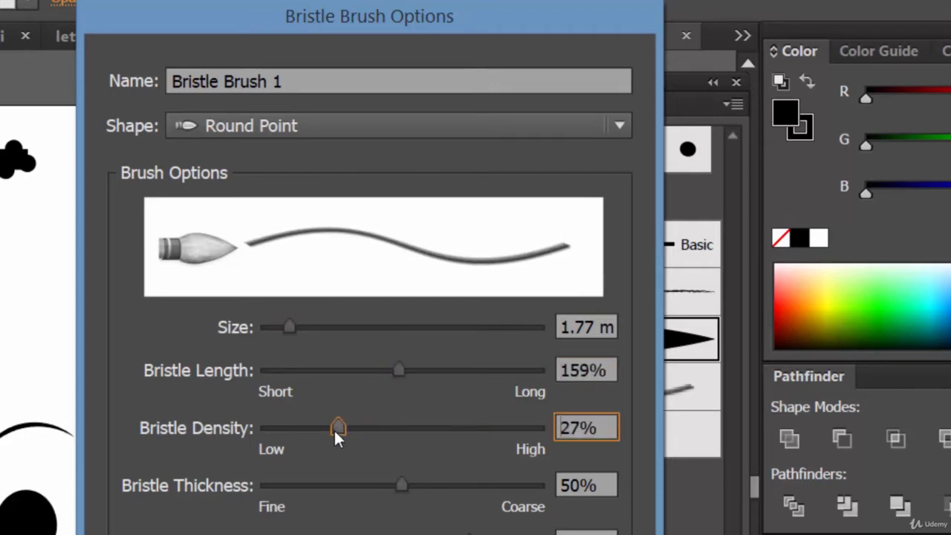
drag(402, 485, 524, 495)
drag(453, 485, 387, 489)
click(361, 428)
drag(419, 439, 436, 434)
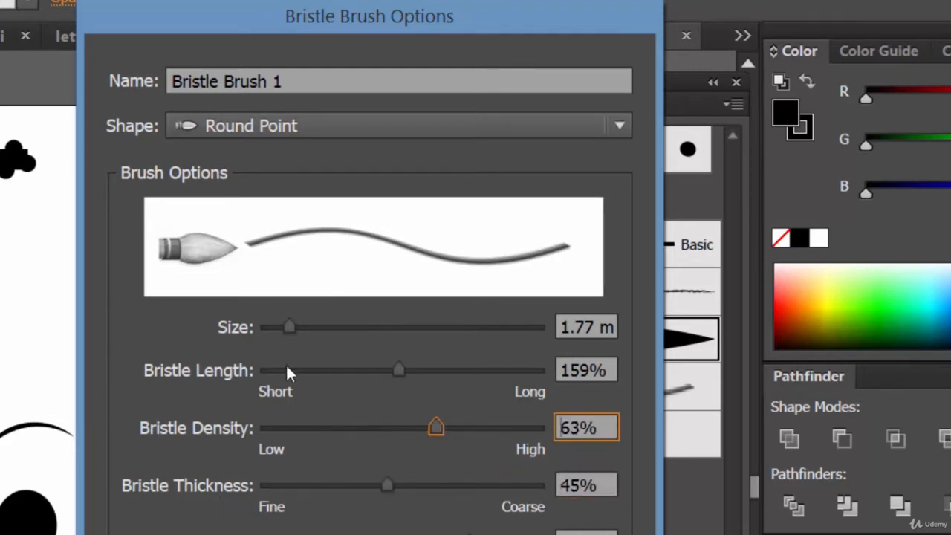
drag(287, 326, 363, 339)
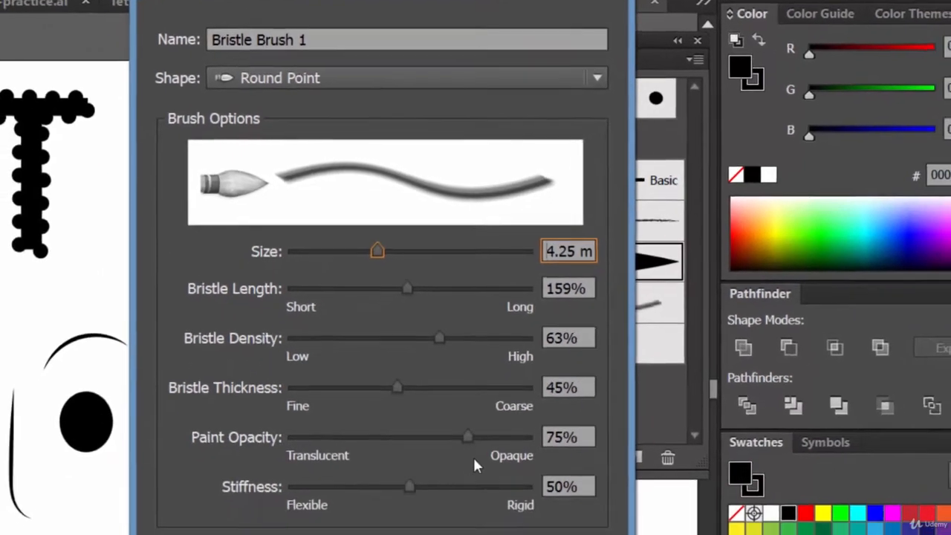
Set paint opacity to 30%, bristle density 52%, size 5.17 mm, bristle length 140% and stiffness 19%, and create the brush
mouse_move(464, 397)
mouse_down()
mouse_move(360, 397)
mouse_move(356, 408)
mouse_move(383, 400)
mouse_move(353, 400)
mouse_move(367, 399)
mouse_up()
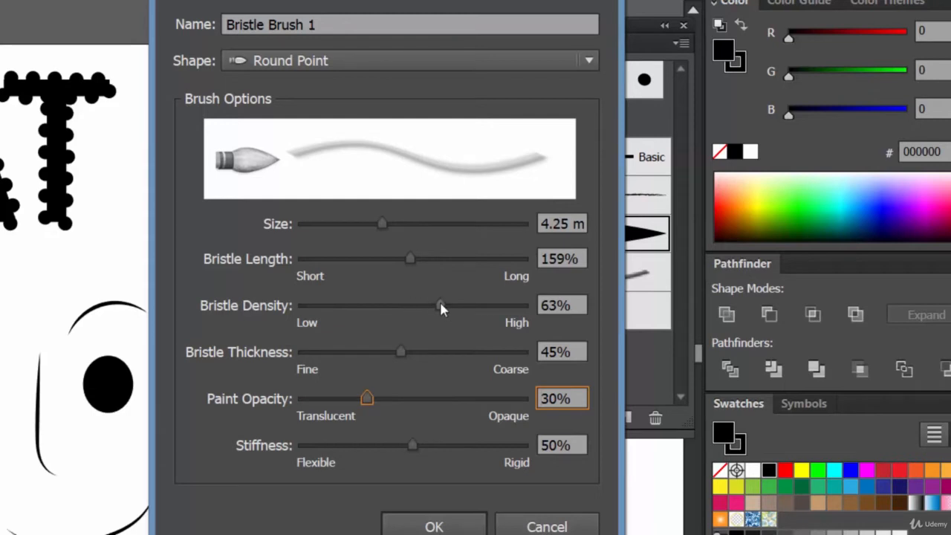
drag(451, 307, 480, 308)
drag(401, 308, 416, 306)
mouse_move(382, 224)
mouse_down()
mouse_move(428, 227)
mouse_move(324, 230)
mouse_move(404, 227)
mouse_move(353, 262)
mouse_move(337, 259)
mouse_move(395, 262)
mouse_up()
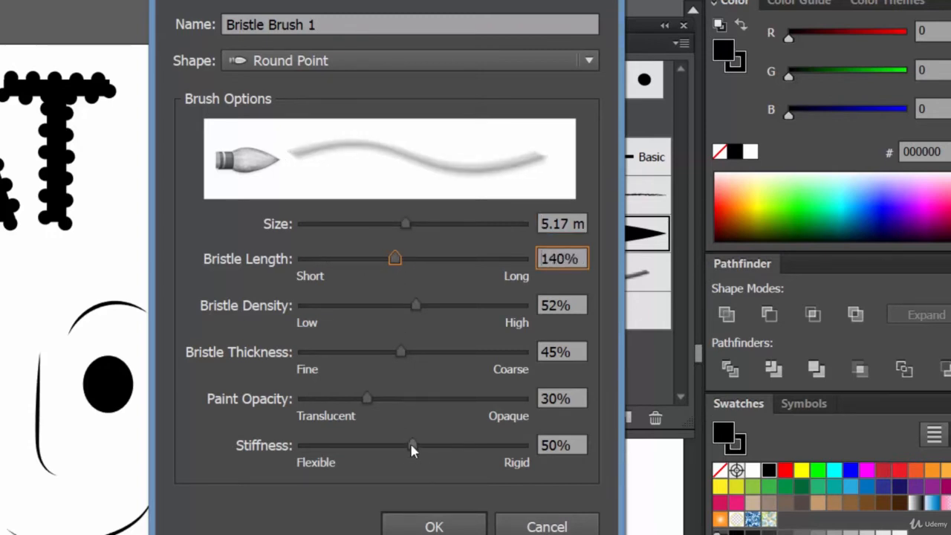
drag(410, 446, 343, 447)
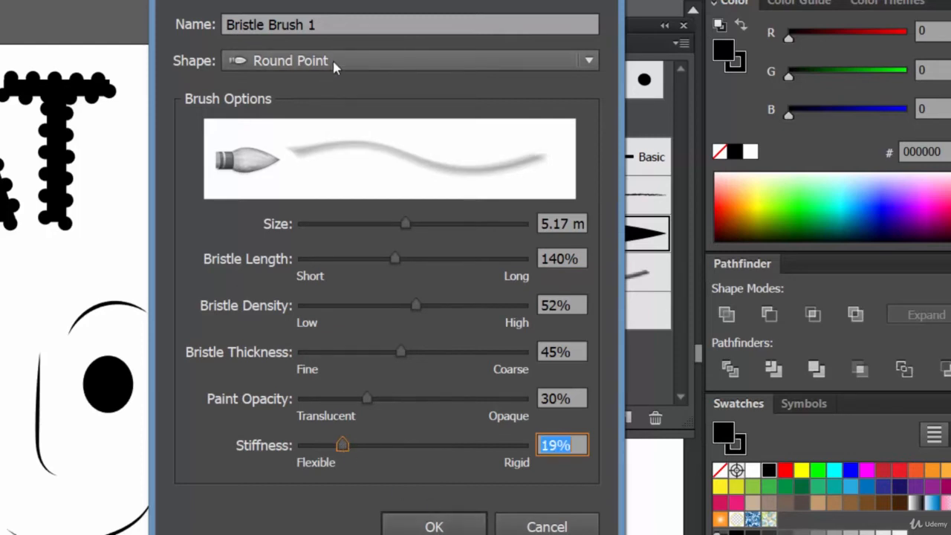
click(455, 525)
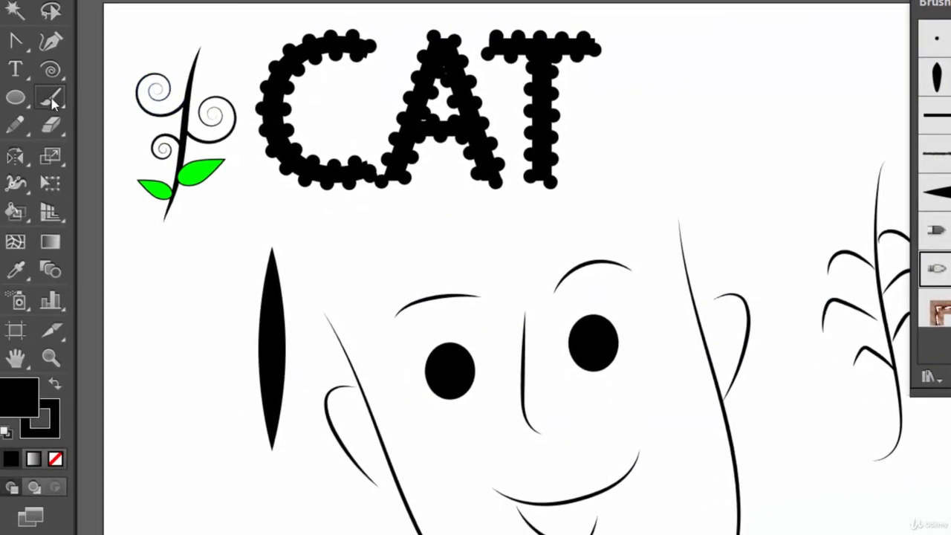
Paint overlapping hair strokes with the new bristle brush above the right side of the cartoon face, using the Paintbrush tool
click(53, 102)
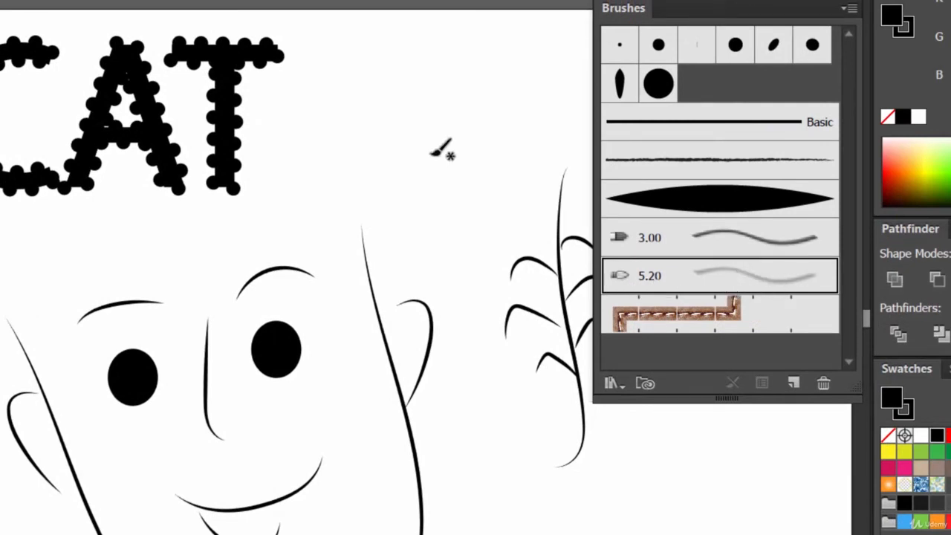
mouse_move(443, 90)
mouse_down()
mouse_move(486, 191)
mouse_move(451, 65)
mouse_up()
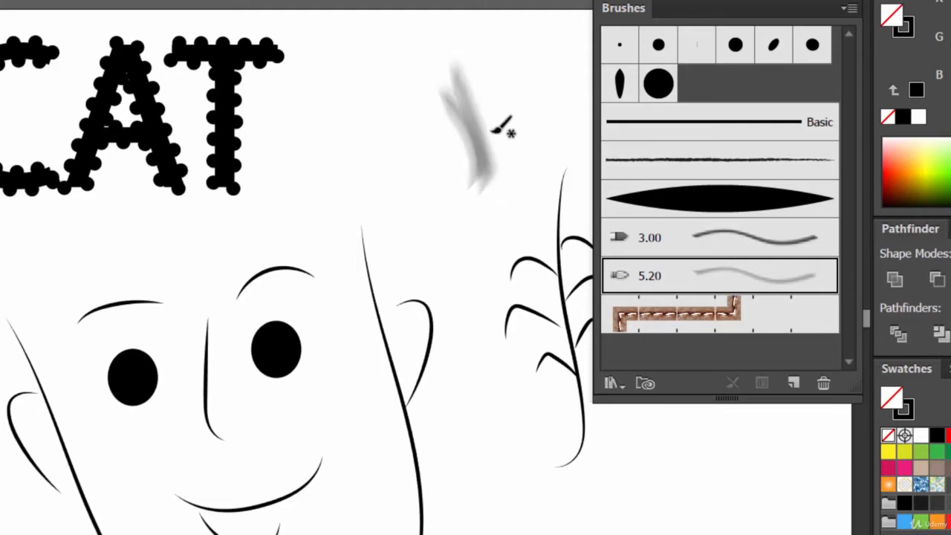
drag(478, 187, 492, 74)
drag(480, 156, 516, 42)
drag(491, 187, 519, 87)
mouse_move(502, 154)
mouse_down()
mouse_move(524, 61)
mouse_move(469, 110)
mouse_move(370, 13)
mouse_up()
drag(483, 134, 369, 21)
drag(479, 167, 434, 88)
drag(398, 29, 482, 168)
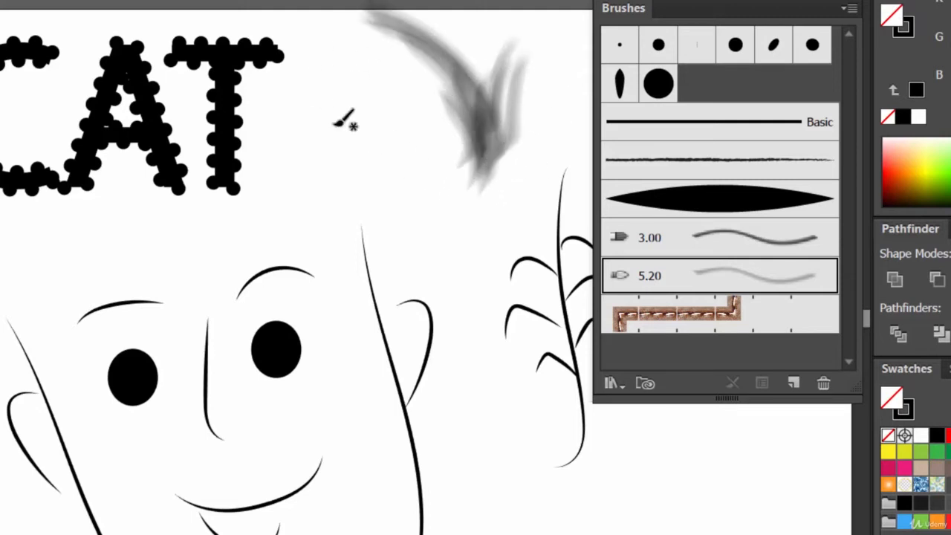
Undo one stray stroke and continue the hair from the right side toward the middle of the head
mouse_move(351, 34)
mouse_down()
mouse_move(464, 163)
mouse_move(452, 138)
mouse_move(449, 196)
mouse_up()
key(ctrl+z)
mouse_move(390, 105)
mouse_down()
mouse_move(445, 195)
mouse_move(438, 165)
mouse_move(449, 160)
mouse_up()
mouse_move(334, 236)
mouse_down()
mouse_move(403, 165)
mouse_move(331, 229)
mouse_move(417, 186)
mouse_move(336, 183)
mouse_move(389, 212)
mouse_move(407, 106)
mouse_move(346, 239)
mouse_move(465, 190)
mouse_move(341, 225)
mouse_move(356, 172)
mouse_move(309, 139)
mouse_move(366, 245)
mouse_move(295, 219)
mouse_move(404, 159)
mouse_move(315, 225)
mouse_move(361, 208)
mouse_move(321, 147)
mouse_move(377, 106)
mouse_move(302, 216)
mouse_move(422, 108)
mouse_move(344, 213)
mouse_move(436, 119)
mouse_move(325, 227)
mouse_move(354, 97)
mouse_move(296, 210)
mouse_move(276, 86)
mouse_move(326, 214)
mouse_move(227, 208)
mouse_move(325, 240)
mouse_move(366, 193)
mouse_move(379, 284)
mouse_move(345, 230)
mouse_move(411, 153)
mouse_move(331, 223)
mouse_move(291, 227)
mouse_move(380, 74)
mouse_move(375, 206)
mouse_move(283, 219)
mouse_move(434, 136)
mouse_move(335, 210)
mouse_move(415, 115)
mouse_move(341, 211)
mouse_move(472, 93)
mouse_move(335, 201)
mouse_move(407, 97)
mouse_move(338, 219)
mouse_move(405, 99)
mouse_move(346, 220)
mouse_move(359, 75)
mouse_move(296, 191)
mouse_move(301, 66)
mouse_move(276, 179)
mouse_move(214, 68)
mouse_move(281, 200)
mouse_move(176, 203)
mouse_move(216, 211)
mouse_move(287, 182)
mouse_move(256, 186)
mouse_move(271, 211)
mouse_move(290, 116)
mouse_move(205, 227)
mouse_move(303, 139)
mouse_move(219, 190)
mouse_move(319, 96)
mouse_move(317, 214)
mouse_up()
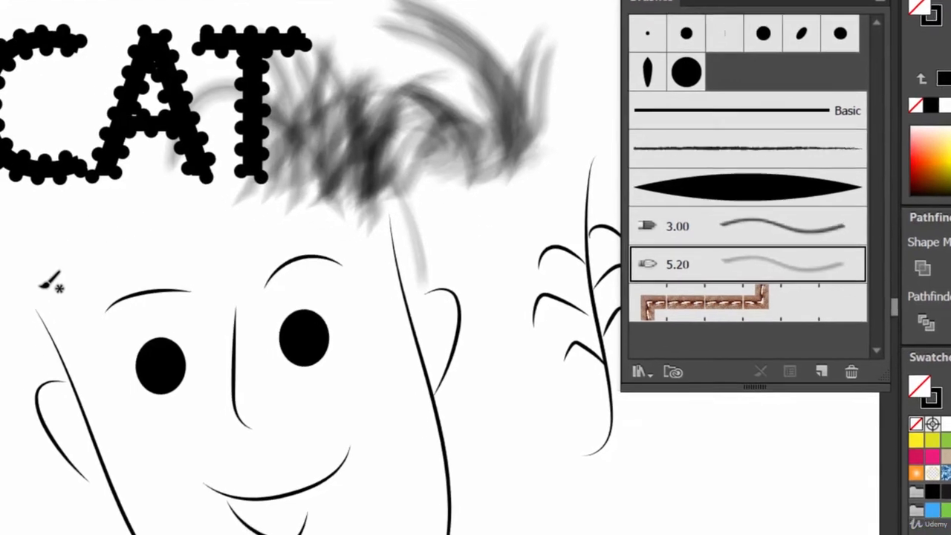
Paint hair strokes from the left temple across the forehead to join the hair on the right
drag(0, 230, 16, 292)
drag(33, 199, 69, 267)
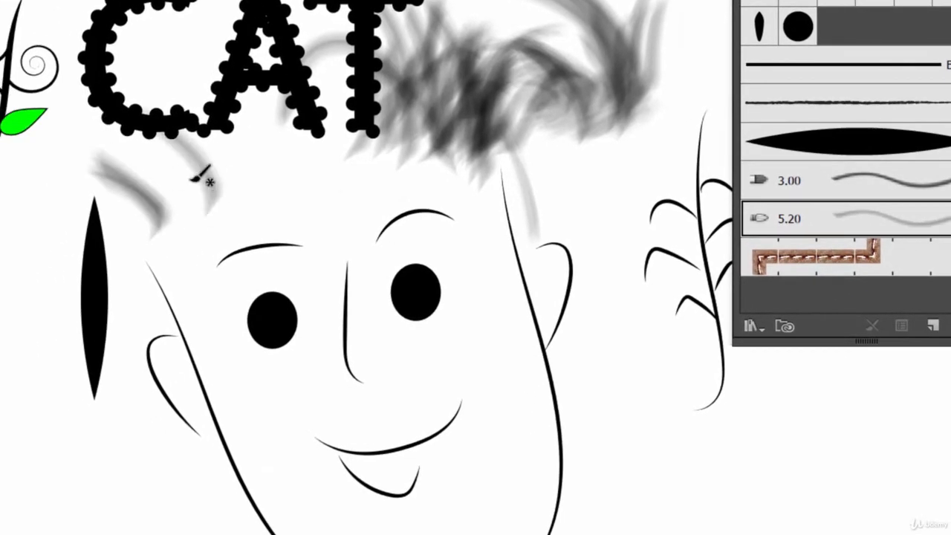
mouse_move(191, 179)
mouse_down()
mouse_move(46, 97)
mouse_move(155, 167)
mouse_move(97, 155)
mouse_move(110, 102)
mouse_move(164, 198)
mouse_move(113, 165)
mouse_move(210, 191)
mouse_move(99, 132)
mouse_move(122, 153)
mouse_move(135, 211)
mouse_move(80, 163)
mouse_move(202, 224)
mouse_move(138, 193)
mouse_move(217, 206)
mouse_move(250, 196)
mouse_move(226, 179)
mouse_move(255, 45)
mouse_up()
mouse_move(271, 159)
mouse_down()
mouse_move(357, 82)
mouse_move(304, 145)
mouse_move(312, 111)
mouse_move(406, 153)
mouse_move(357, 131)
mouse_move(319, 74)
mouse_move(259, 129)
mouse_move(163, 120)
mouse_move(255, 153)
mouse_move(301, 132)
mouse_move(153, 38)
mouse_move(316, 122)
mouse_up()
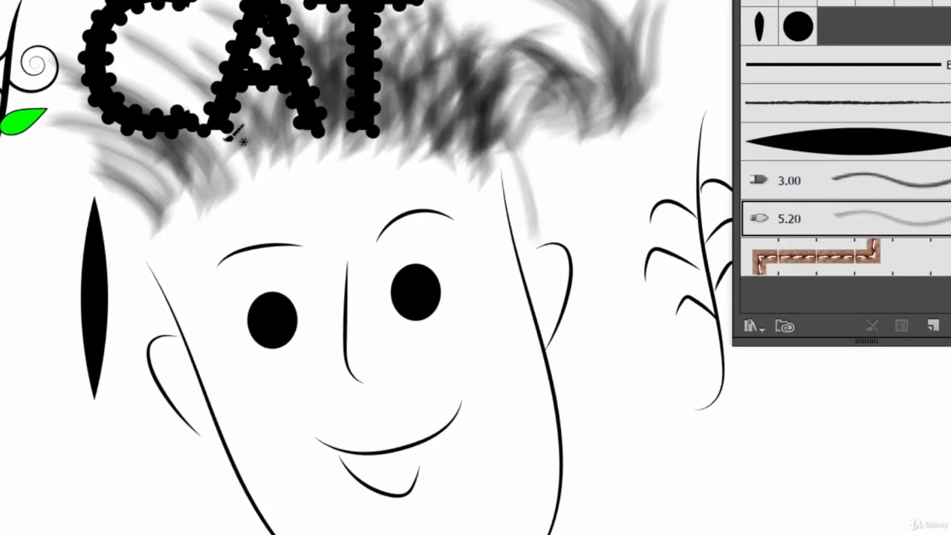
mouse_move(143, 116)
mouse_down()
mouse_move(206, 196)
mouse_move(165, 217)
mouse_move(165, 197)
mouse_move(174, 231)
mouse_move(99, 188)
mouse_move(112, 156)
mouse_up()
drag(181, 153, 138, 89)
mouse_move(226, 160)
mouse_down()
mouse_move(171, 60)
mouse_move(97, 33)
mouse_up()
drag(242, 177, 277, 83)
drag(294, 156, 298, 56)
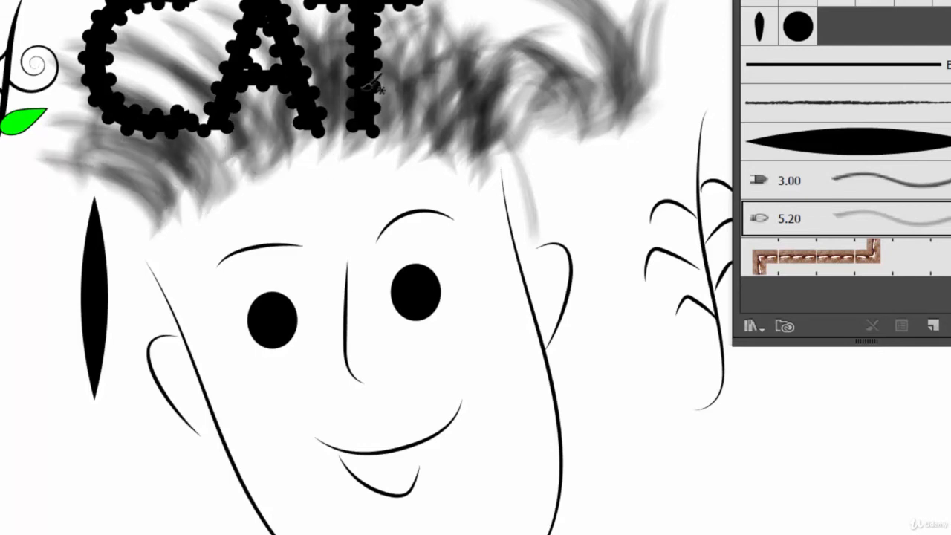
drag(340, 129, 388, 23)
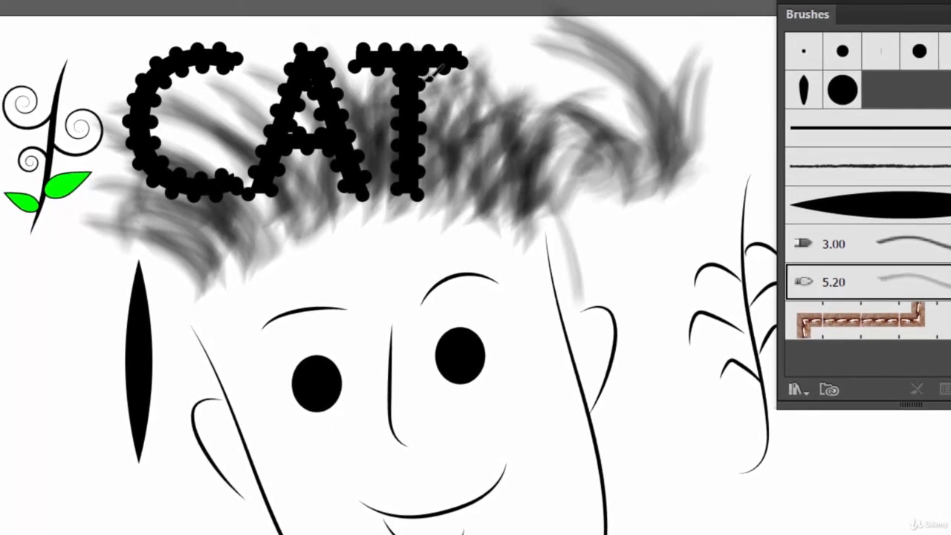
Thicken the hair behind the CAT lettering and along the left hairline with more overlapping strokes
drag(397, 167, 279, 26)
drag(256, 210, 216, 119)
drag(297, 238, 223, 128)
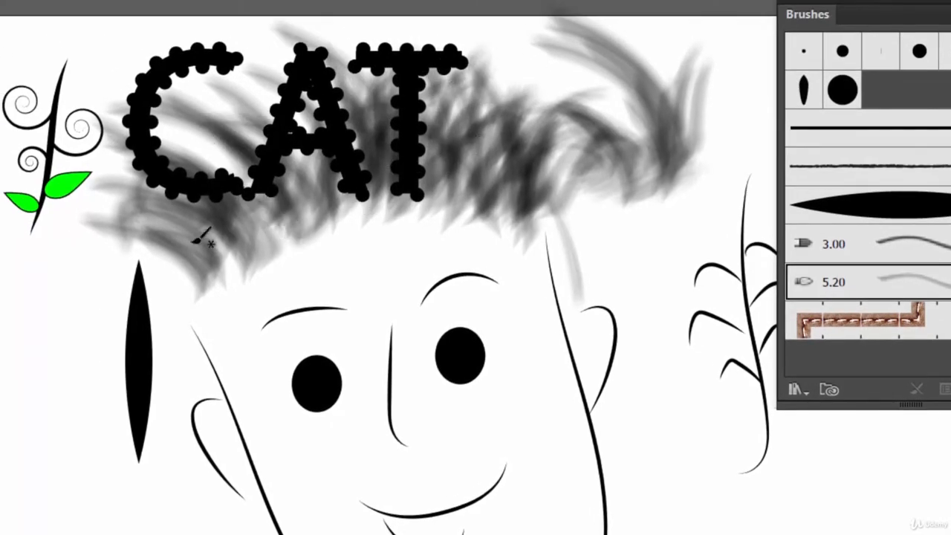
drag(286, 253, 169, 157)
mouse_move(245, 250)
mouse_down()
mouse_move(189, 208)
mouse_move(78, 199)
mouse_up()
mouse_move(221, 301)
mouse_down()
mouse_move(98, 218)
mouse_move(97, 260)
mouse_up()
drag(295, 259, 187, 152)
drag(361, 230, 358, 132)
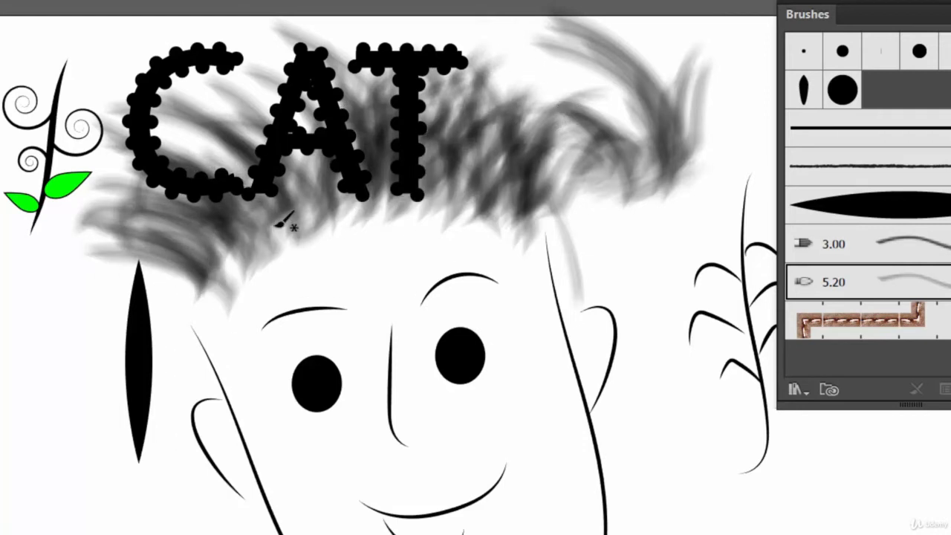
drag(253, 153, 148, 63)
drag(182, 164, 130, 104)
mouse_move(236, 174)
mouse_down()
mouse_move(167, 97)
mouse_move(223, 71)
mouse_up()
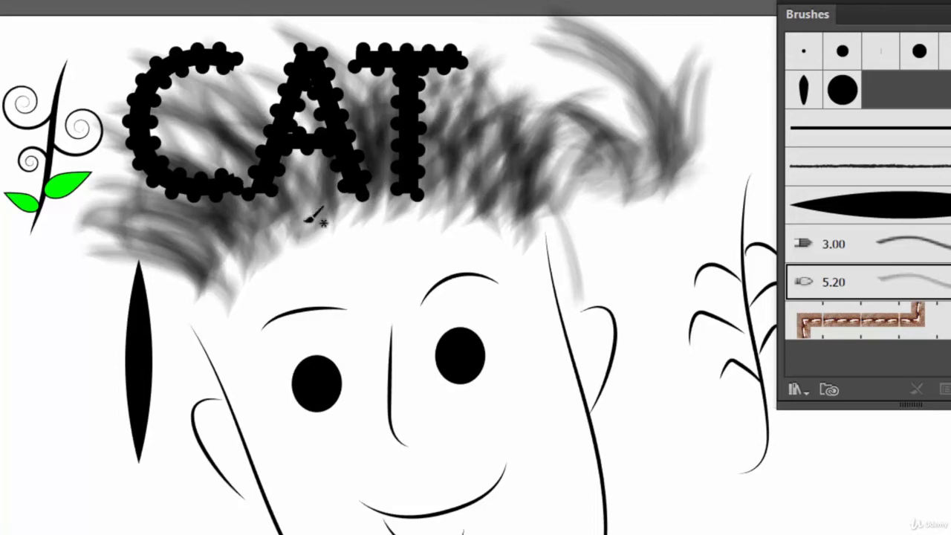
Extend the hair outward past the left temple, sweeping strokes over the tip of the black tapered shape
drag(319, 213, 79, 261)
drag(172, 251, 29, 249)
drag(171, 290, 78, 256)
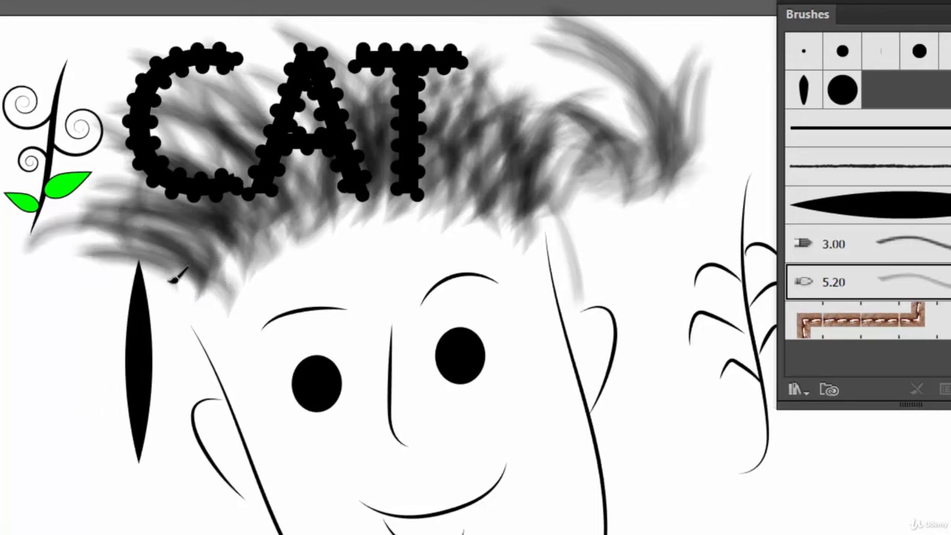
mouse_move(223, 310)
mouse_down()
mouse_move(85, 252)
mouse_move(108, 282)
mouse_up()
drag(182, 301, 81, 268)
drag(215, 312, 119, 260)
drag(168, 249, 52, 260)
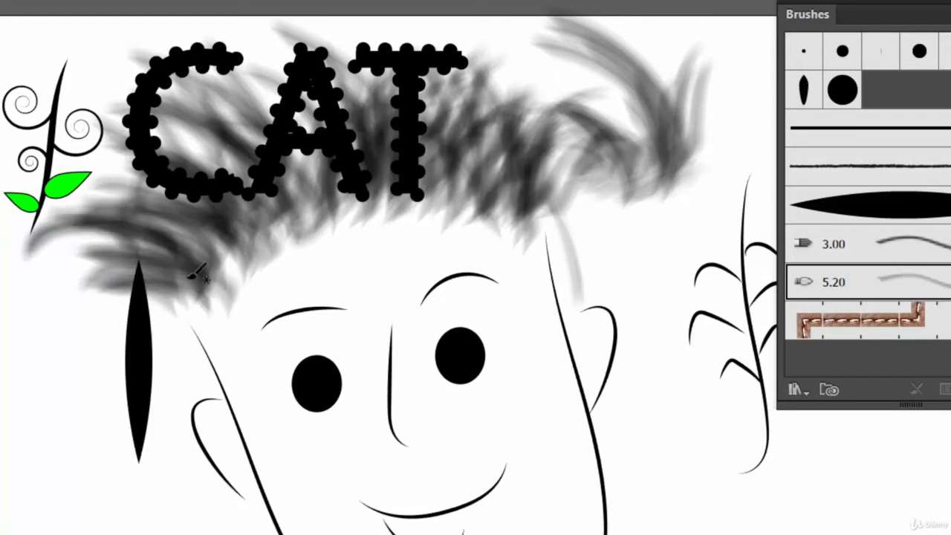
drag(187, 278, 80, 270)
drag(168, 300, 96, 310)
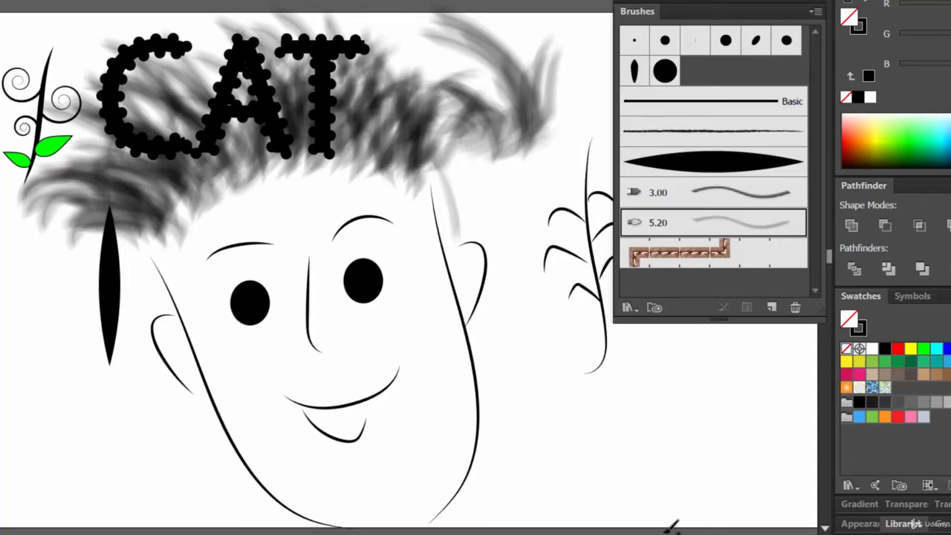
Paint five separate curved bristle strokes in the blank area to the lower right of the face
drag(594, 471, 640, 401)
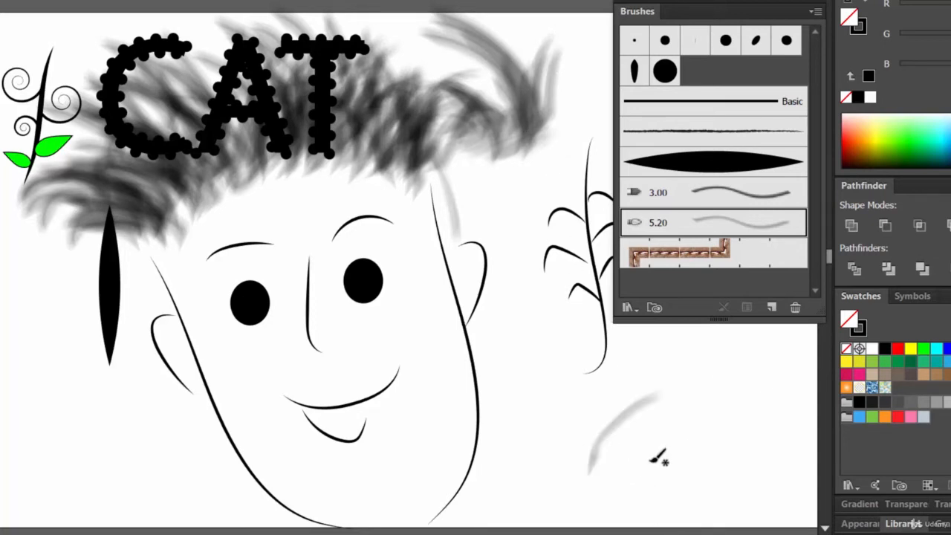
drag(613, 455, 683, 371)
drag(643, 453, 701, 384)
drag(680, 447, 725, 392)
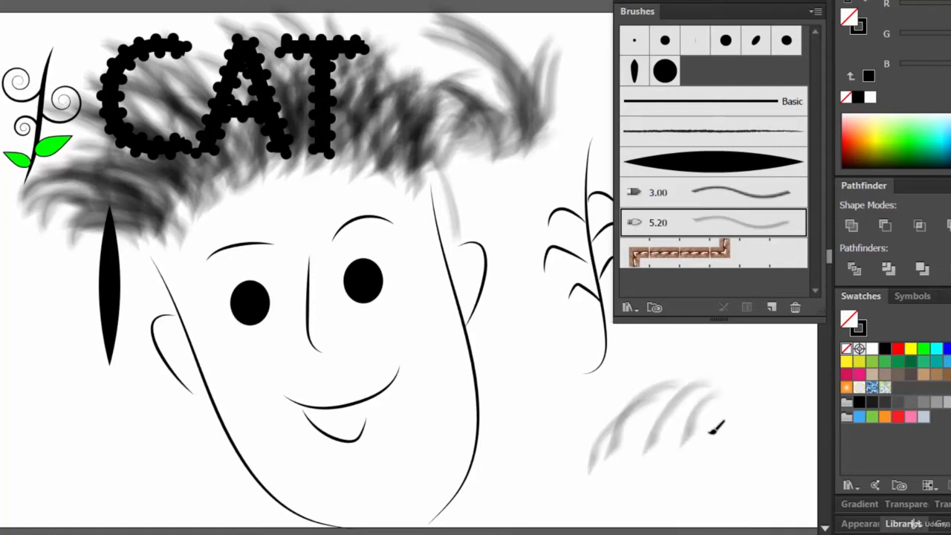
drag(704, 456, 750, 395)
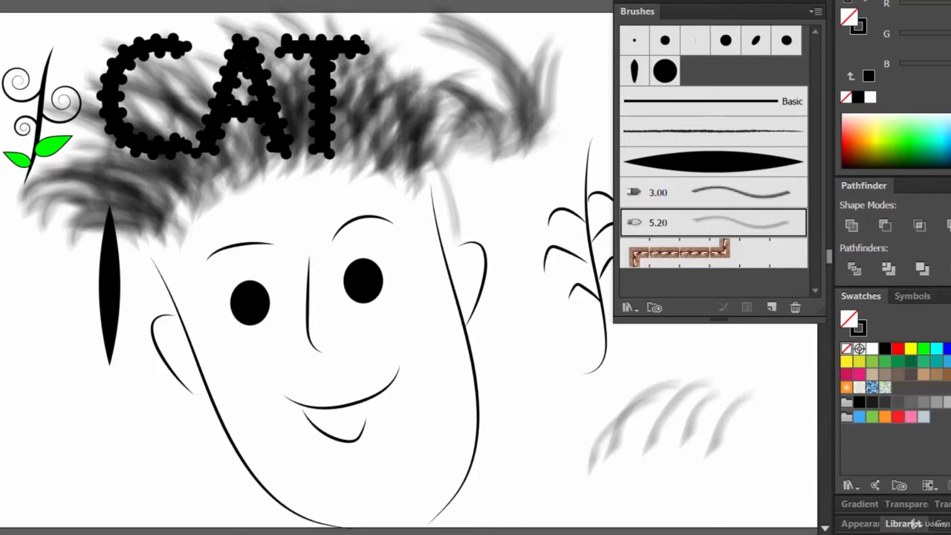
Select the curved sample strokes one after another to examine them as individual paths, and deselect everything
click(723, 427)
click(688, 420)
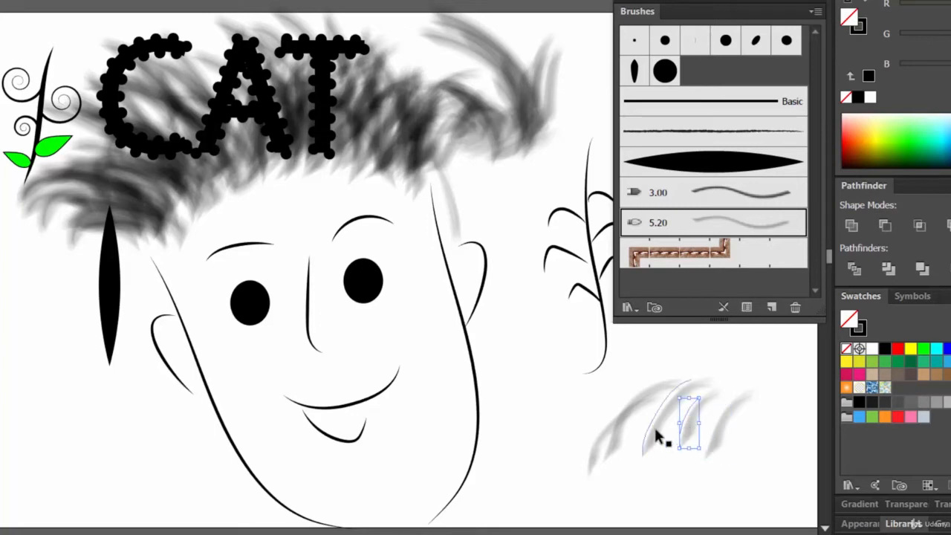
click(655, 435)
click(612, 426)
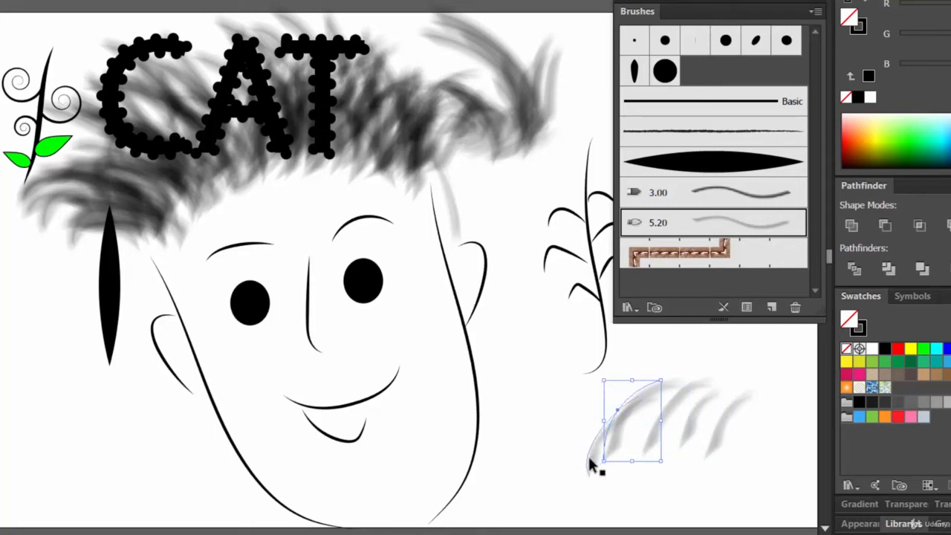
click(588, 449)
click(770, 368)
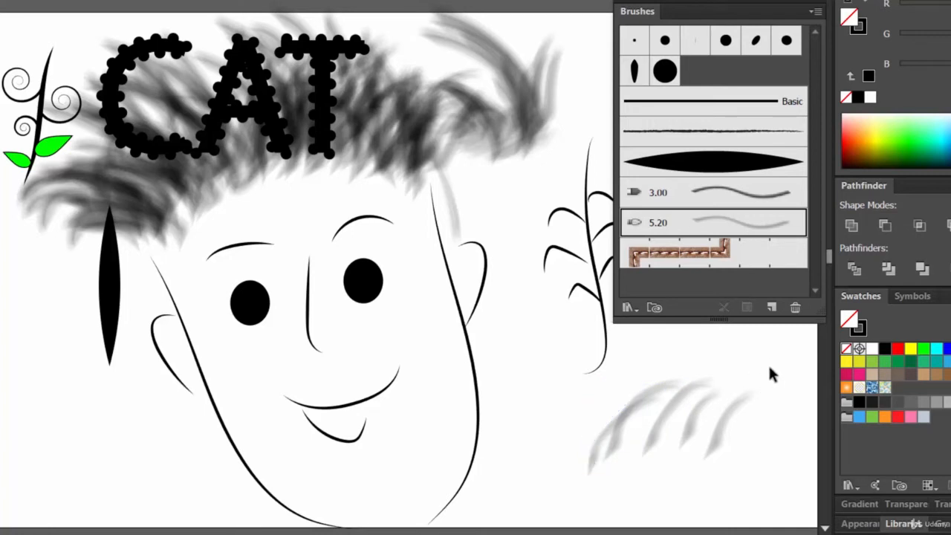
Delete the large clusters of loose bristle strokes sticking out beyond the right side of the hair
click(525, 79)
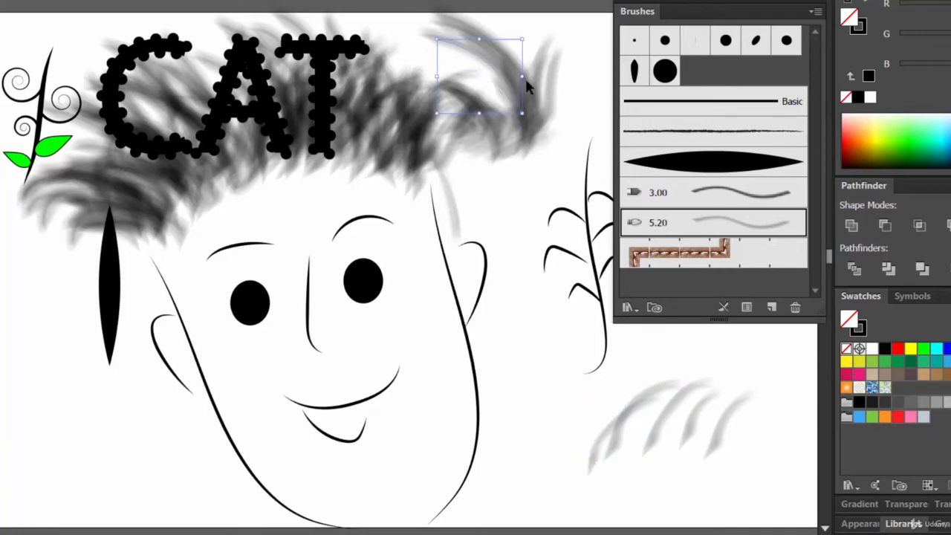
click(529, 143)
click(583, 115)
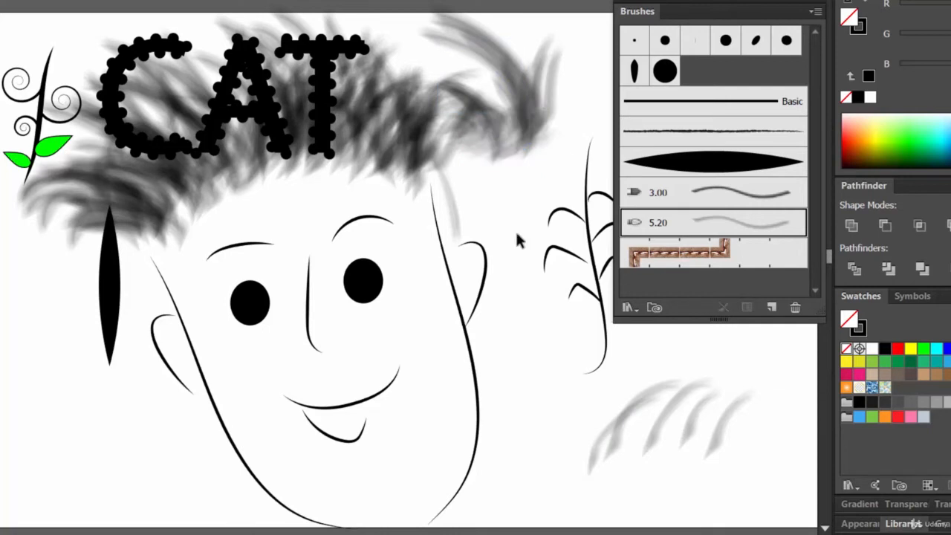
click(526, 138)
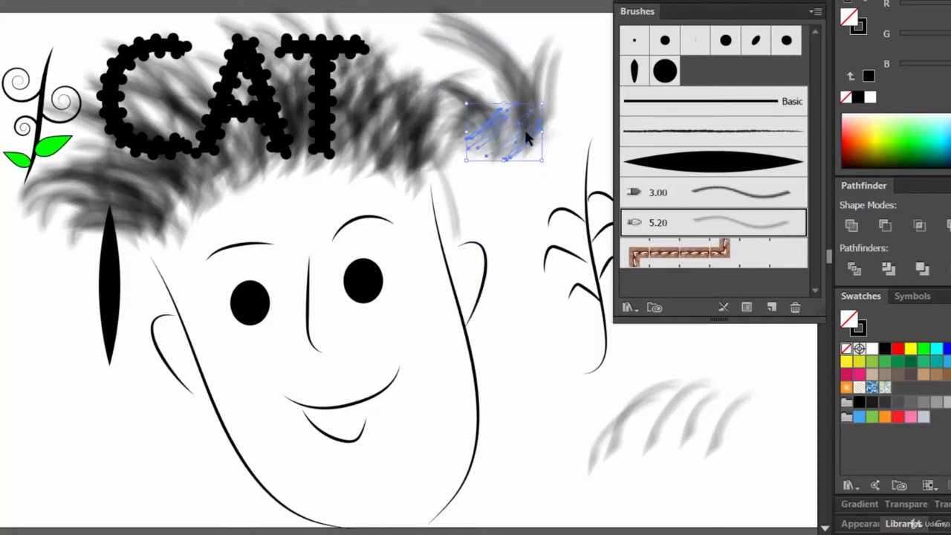
shift+click(497, 45)
key(Delete)
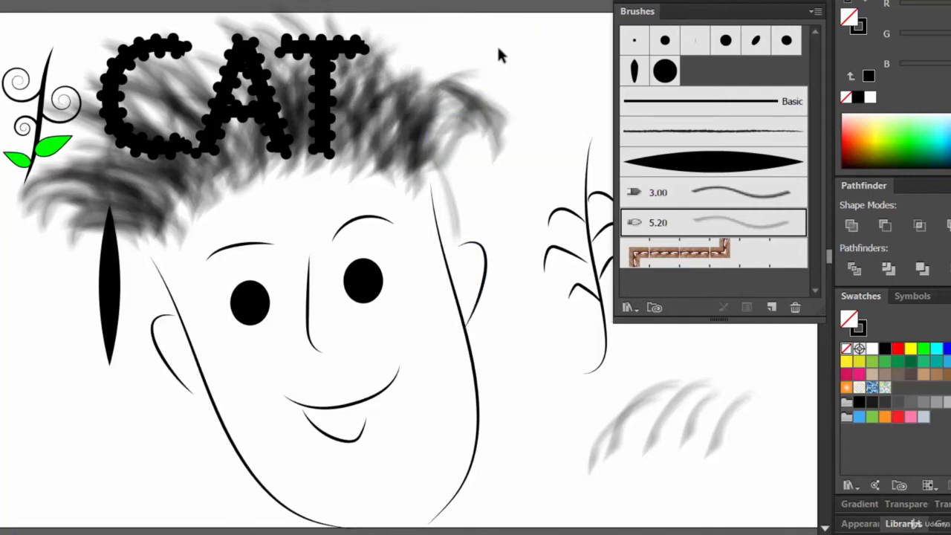
Remove the remaining stray strokes around the hair's right end and the one hanging beside the right ear
click(485, 111)
key(Delete)
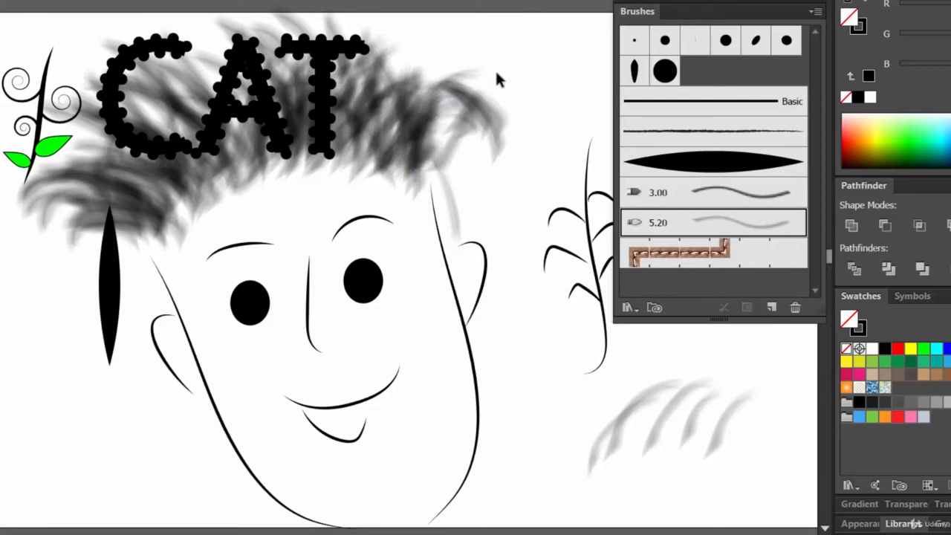
drag(535, 189, 448, 41)
key(Delete)
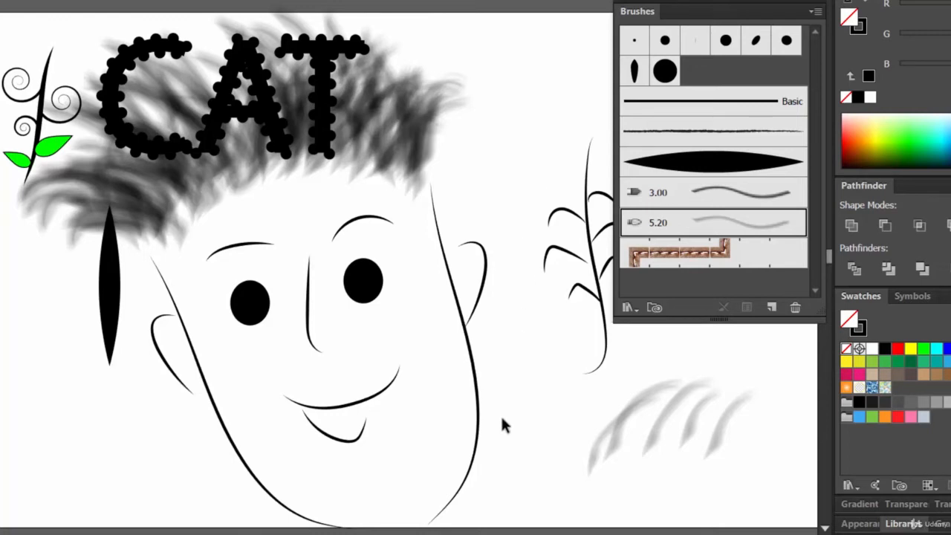
Move the CAT lettering off the hair to the area right of the face, and undo the stray dotted stroke
drag(218, 56, 613, 91)
drag(257, 146, 217, 90)
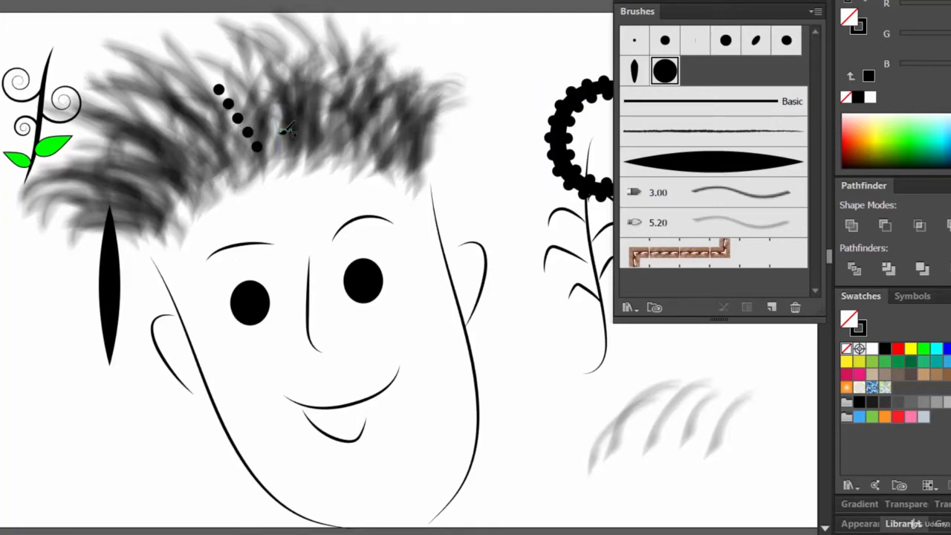
key(ctrl+z)
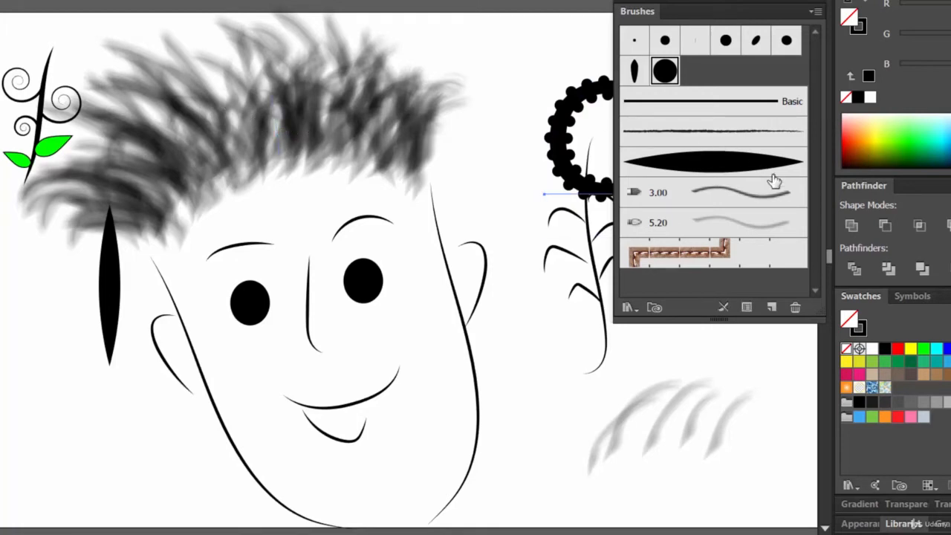
Choose the 5.20 bristle brush and fill the hair where the lettering stood with short upward strokes
click(742, 223)
mouse_move(253, 142)
mouse_down()
mouse_move(234, 87)
mouse_move(191, 49)
mouse_up()
mouse_move(239, 122)
mouse_down()
mouse_move(210, 64)
mouse_move(228, 64)
mouse_up()
drag(287, 149, 274, 55)
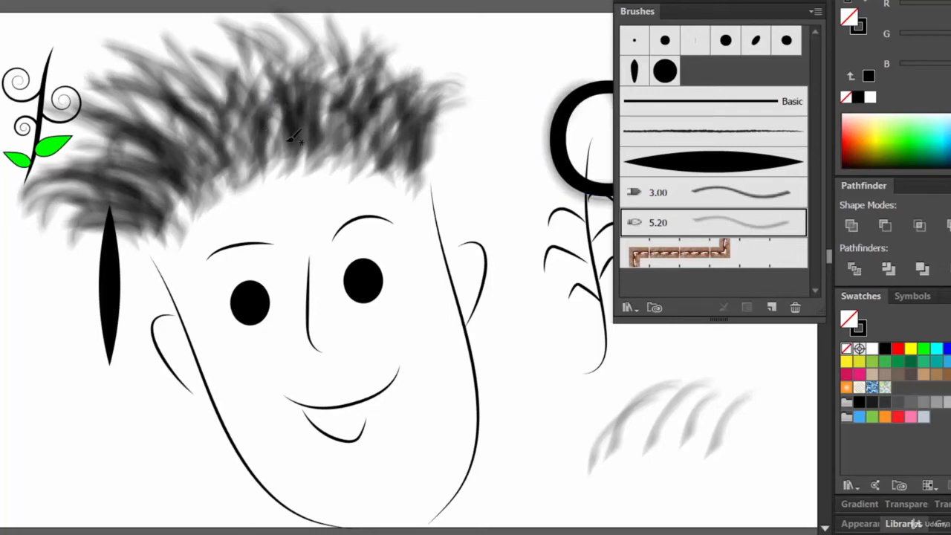
drag(281, 126, 251, 71)
drag(247, 146, 172, 60)
drag(187, 131, 123, 74)
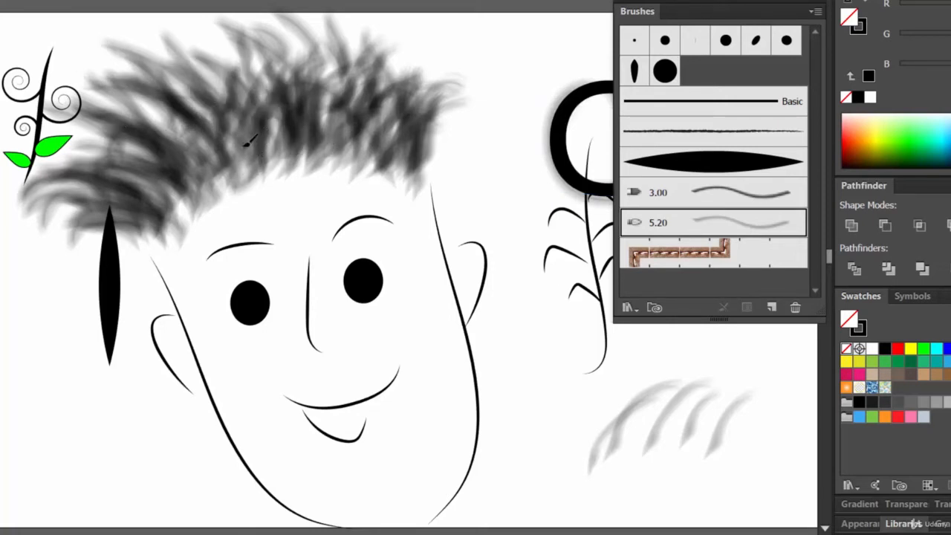
mouse_move(248, 143)
mouse_down()
mouse_move(251, 96)
mouse_move(306, 75)
mouse_up()
drag(283, 135, 297, 74)
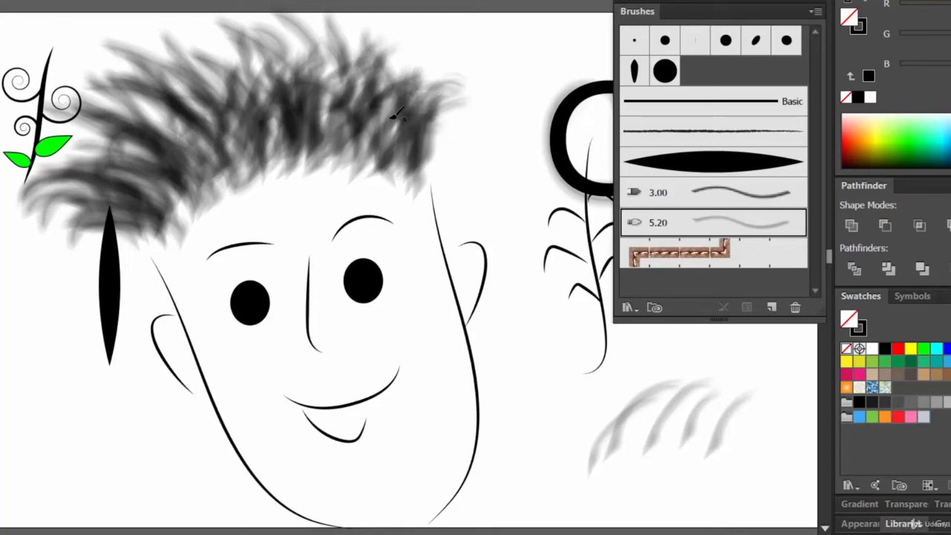
Choose the darker 3.00 bristle brush and paint sweeping strokes over the upper left-centre part of the hair
click(730, 200)
mouse_move(272, 139)
mouse_down()
mouse_move(281, 70)
mouse_move(236, 92)
mouse_up()
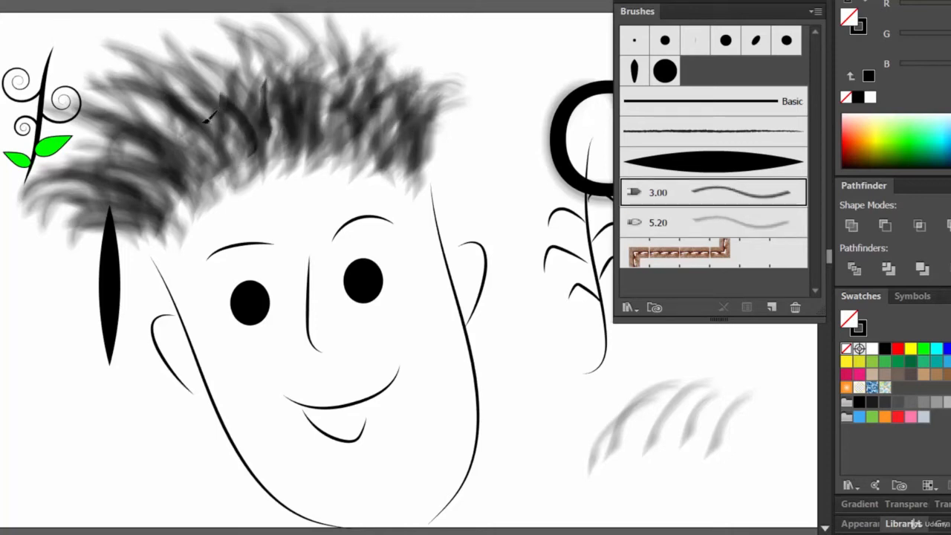
mouse_move(223, 148)
mouse_down()
mouse_move(186, 97)
mouse_move(171, 104)
mouse_up()
drag(249, 159, 193, 63)
mouse_move(223, 135)
mouse_down()
mouse_move(311, 57)
mouse_move(252, 157)
mouse_move(245, 52)
mouse_up()
mouse_move(256, 120)
mouse_down()
mouse_move(245, 45)
mouse_move(260, 52)
mouse_up()
mouse_move(212, 115)
mouse_down()
mouse_move(254, 49)
mouse_move(156, 104)
mouse_up()
drag(238, 152, 173, 83)
drag(194, 138, 130, 86)
drag(223, 152, 140, 115)
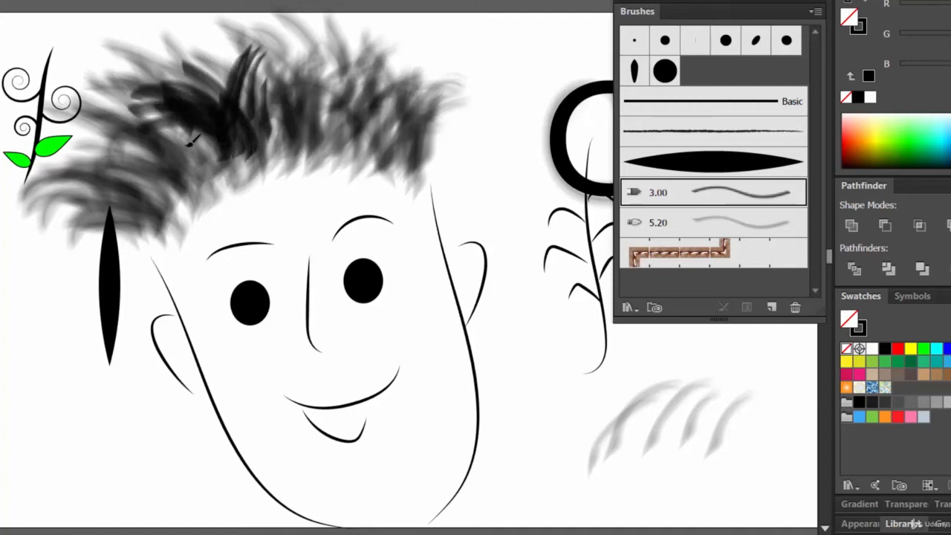
Extend the dark 3.00 strokes along the lower left-centre of the hair and into its middle
drag(205, 165, 106, 119)
drag(199, 145, 161, 125)
drag(234, 178, 194, 126)
mouse_move(269, 148)
mouse_down()
mouse_move(249, 83)
mouse_move(257, 119)
mouse_up()
mouse_move(291, 148)
mouse_down()
mouse_move(291, 101)
mouse_move(303, 87)
mouse_up()
drag(297, 122, 306, 95)
drag(285, 141, 280, 91)
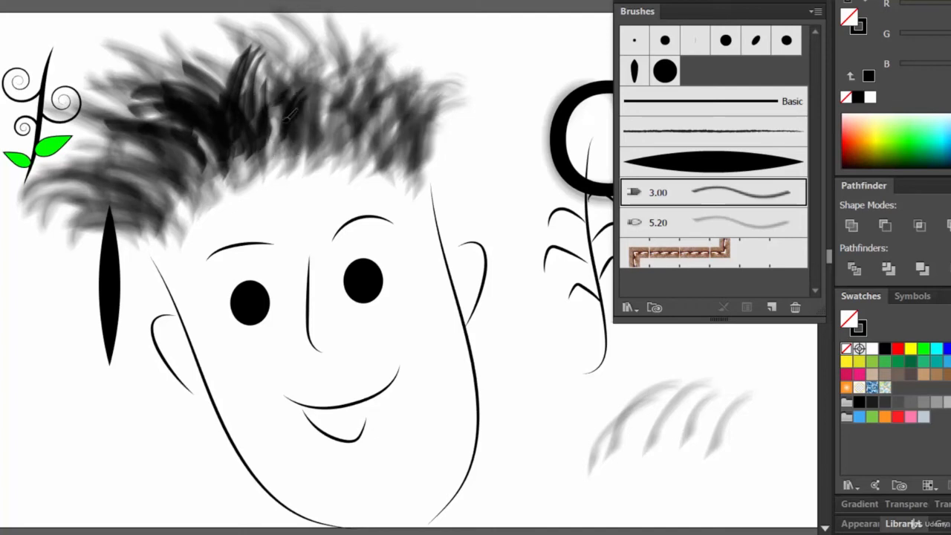
Add dark strokes just right of the hair's centre and sweep more outward across its left side
mouse_move(297, 137)
mouse_down()
mouse_move(321, 152)
mouse_move(350, 103)
mouse_up()
mouse_move(327, 146)
mouse_down()
mouse_move(368, 120)
mouse_move(299, 116)
mouse_move(333, 76)
mouse_up()
drag(321, 121, 356, 81)
drag(312, 123, 334, 85)
mouse_move(257, 122)
mouse_down()
mouse_move(236, 137)
mouse_move(220, 88)
mouse_up()
drag(221, 157, 159, 102)
drag(178, 151, 116, 134)
mouse_move(194, 174)
mouse_down()
mouse_move(164, 176)
mouse_move(89, 153)
mouse_up()
drag(156, 165, 77, 138)
mouse_move(151, 187)
mouse_down()
mouse_move(84, 161)
mouse_move(33, 178)
mouse_up()
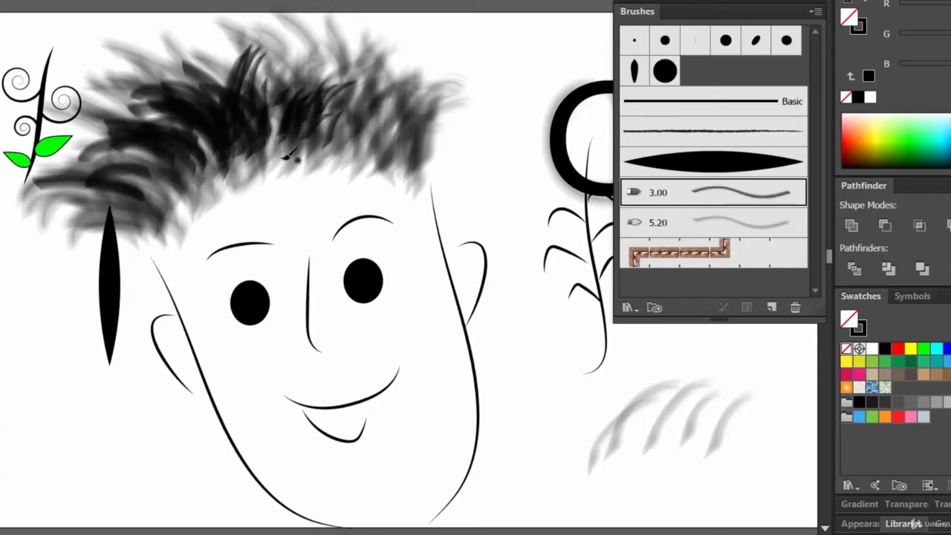
Paint taller dark strands over the crown and carry them into the right half of the hair
drag(282, 126, 260, 59)
drag(323, 160, 374, 95)
mouse_move(371, 143)
mouse_down()
mouse_move(384, 109)
mouse_move(394, 77)
mouse_up()
drag(343, 143, 297, 70)
drag(294, 98, 280, 64)
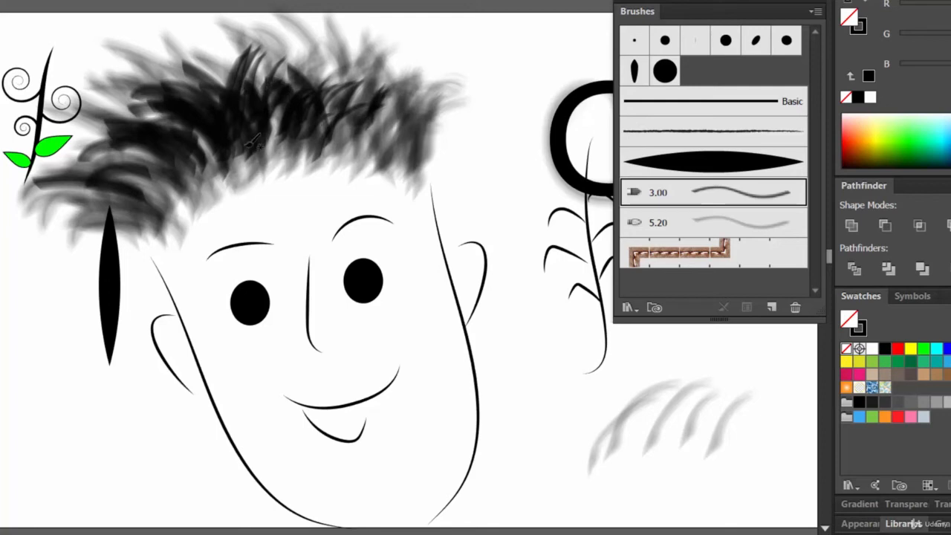
Darken the tuft at the left temple and fill light gaps in the centre-right of the hair
mouse_move(156, 206)
mouse_down()
mouse_move(95, 175)
mouse_move(61, 183)
mouse_move(87, 186)
mouse_move(88, 202)
mouse_move(76, 198)
mouse_up()
mouse_move(309, 126)
mouse_down()
mouse_move(303, 108)
mouse_move(346, 85)
mouse_up()
mouse_move(365, 123)
mouse_down()
mouse_move(357, 71)
mouse_move(390, 128)
mouse_move(381, 153)
mouse_up()
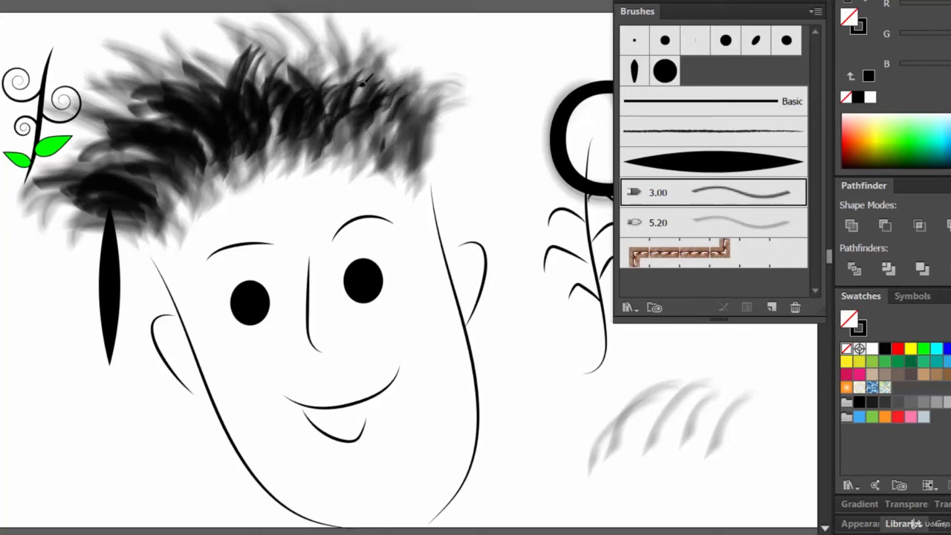
drag(370, 90, 380, 152)
drag(349, 125, 331, 81)
mouse_move(304, 112)
mouse_down()
mouse_move(292, 156)
mouse_move(225, 159)
mouse_move(211, 184)
mouse_move(141, 209)
mouse_up()
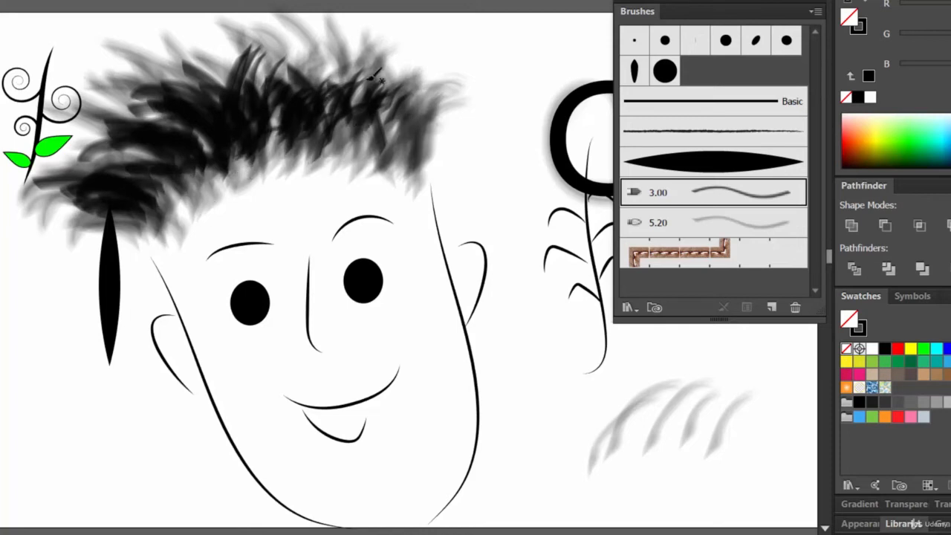
Paint spiky dark strands rising from the upper right of the hair and curving over its right end
mouse_move(349, 55)
mouse_down()
mouse_move(338, 112)
mouse_move(371, 35)
mouse_up()
drag(358, 70, 390, 34)
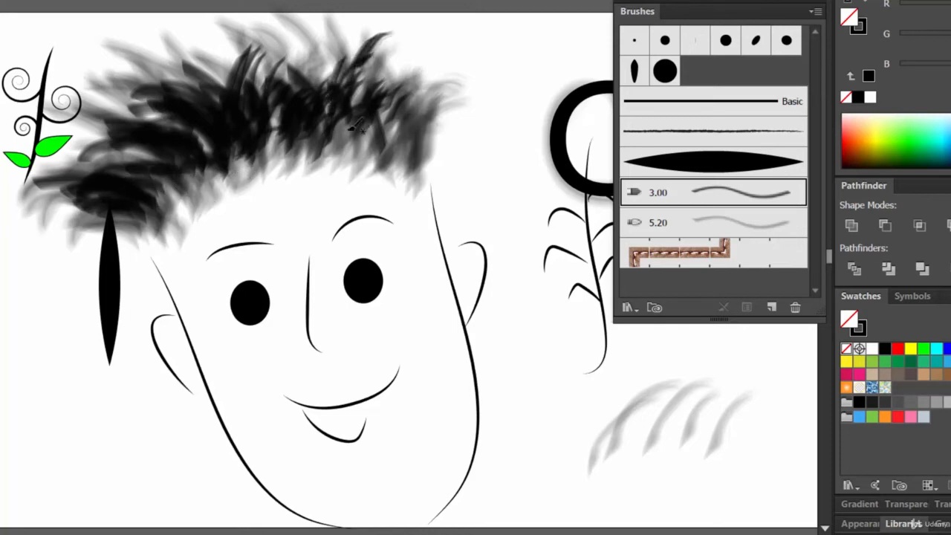
mouse_move(360, 93)
mouse_down()
mouse_move(393, 72)
mouse_move(379, 118)
mouse_move(438, 81)
mouse_up()
mouse_move(401, 133)
mouse_down()
mouse_move(434, 88)
mouse_move(408, 136)
mouse_move(446, 96)
mouse_move(430, 128)
mouse_move(456, 129)
mouse_move(445, 104)
mouse_move(383, 141)
mouse_move(306, 70)
mouse_up()
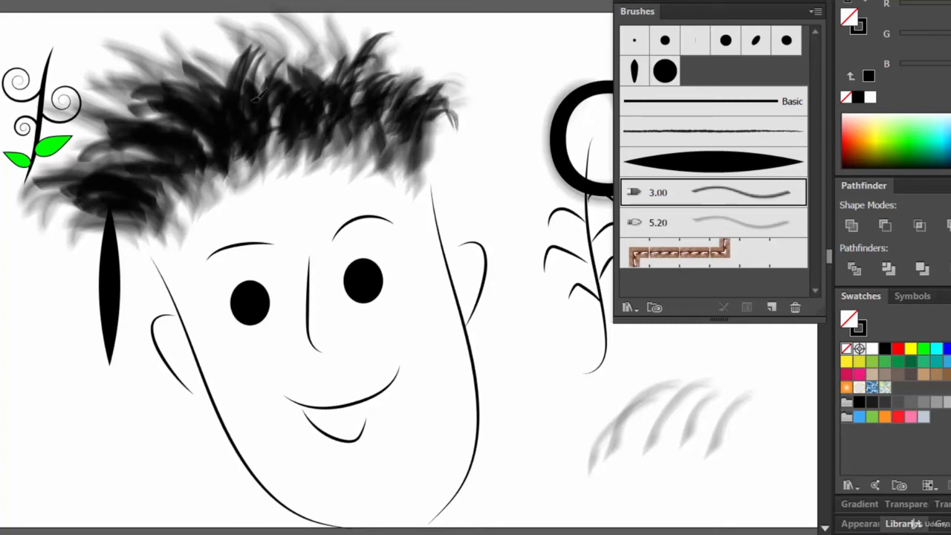
Build up the centre of the crown with dense overlapping upward strokes
drag(253, 101, 293, 71)
drag(259, 101, 276, 46)
drag(260, 124, 289, 56)
drag(282, 96, 314, 54)
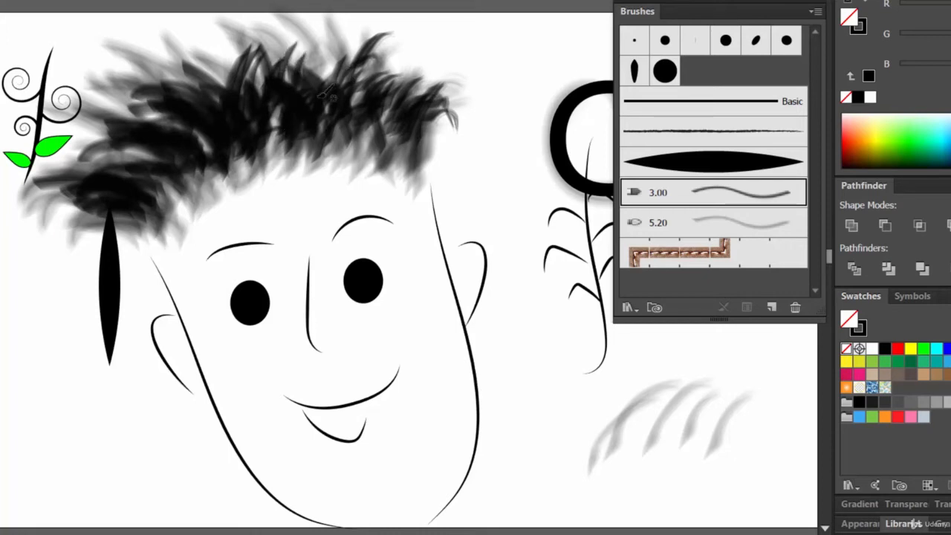
mouse_move(331, 127)
mouse_down()
mouse_move(316, 42)
mouse_move(245, 56)
mouse_up()
mouse_move(275, 115)
mouse_down()
mouse_move(216, 83)
mouse_move(288, 54)
mouse_move(279, 46)
mouse_up()
drag(282, 130, 293, 67)
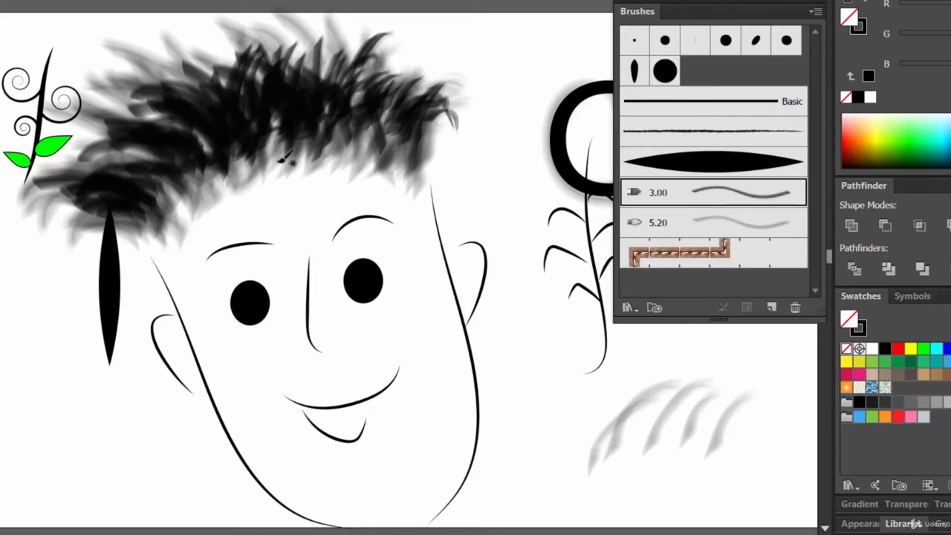
Darken the left hairline from above the left eyebrow down to the temple beside the tapered shape
mouse_move(280, 161)
mouse_down()
mouse_move(269, 90)
mouse_move(179, 112)
mouse_up()
drag(238, 169, 215, 126)
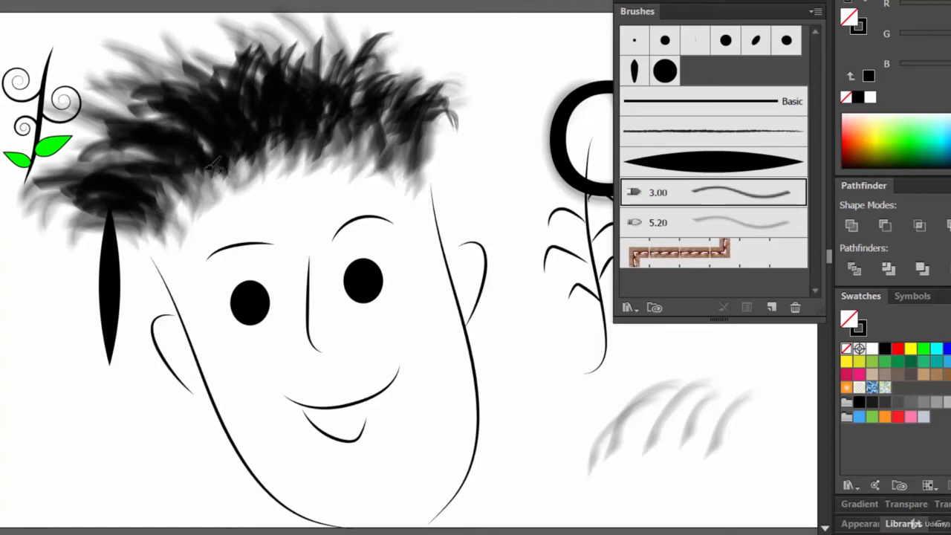
drag(186, 183, 135, 148)
drag(156, 189, 115, 169)
mouse_move(180, 234)
mouse_down()
mouse_move(146, 210)
mouse_move(100, 217)
mouse_move(122, 229)
mouse_up()
drag(155, 257, 120, 232)
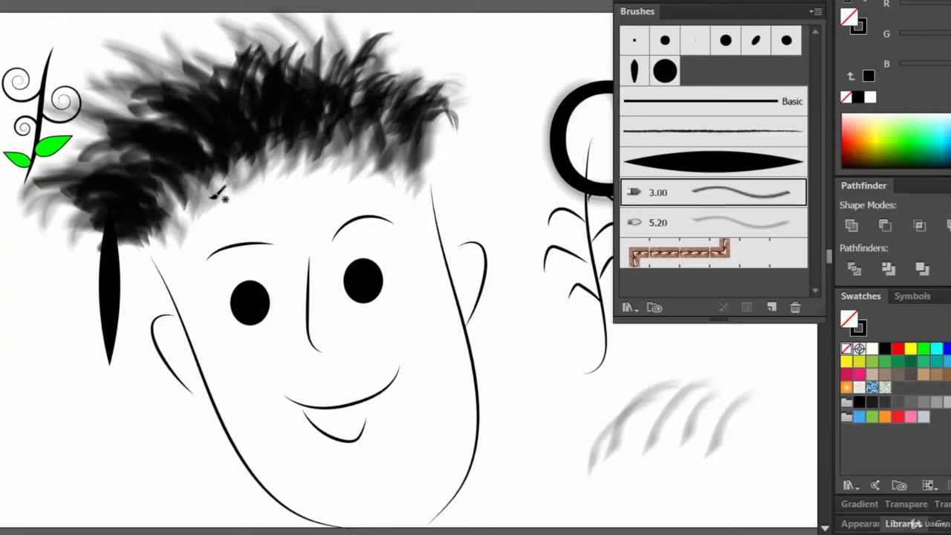
Add short dark strokes along the forehead hairline, working from the left temple to the right side
drag(211, 197, 178, 170)
drag(250, 172, 227, 144)
drag(287, 156, 278, 129)
drag(321, 147, 312, 118)
drag(350, 142, 334, 117)
drag(409, 141, 388, 88)
drag(368, 121, 355, 62)
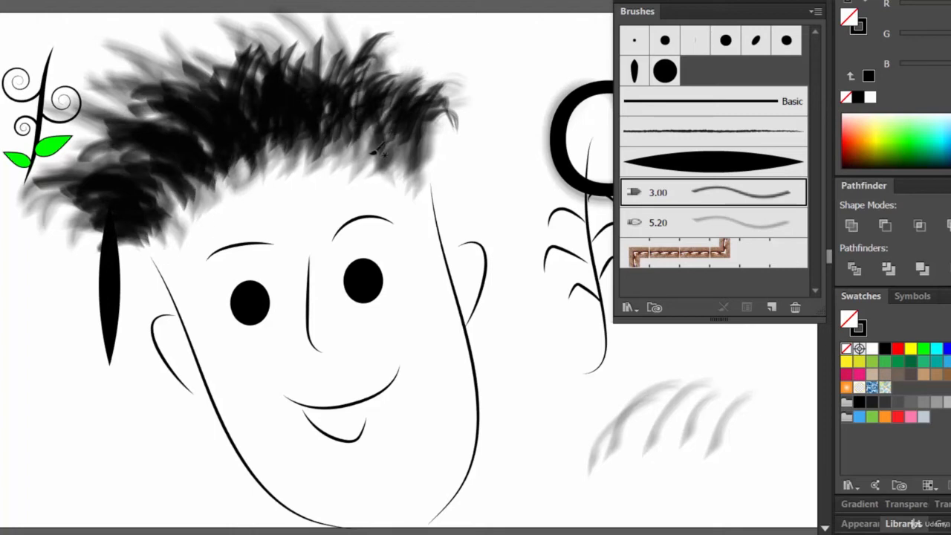
Thicken the right end of the hair, flick thin strands past the right temple, and touch up the left hairline
mouse_move(337, 109)
mouse_down()
mouse_move(388, 77)
mouse_move(425, 74)
mouse_up()
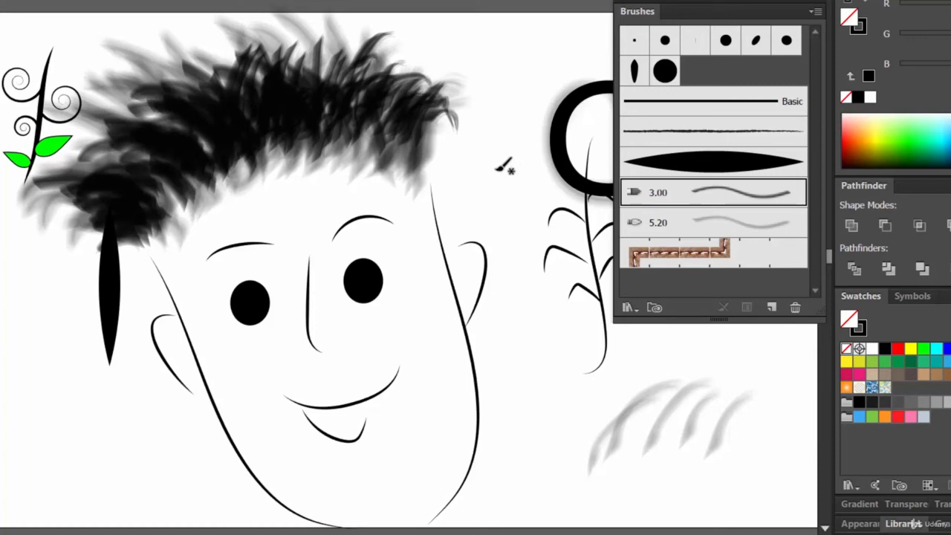
mouse_move(387, 143)
mouse_down()
mouse_move(458, 106)
mouse_move(457, 129)
mouse_move(470, 128)
mouse_up()
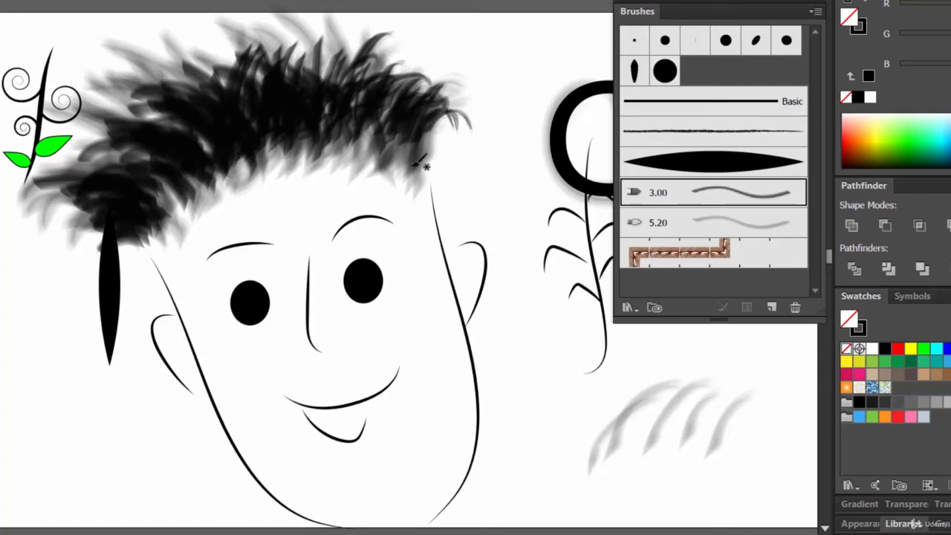
mouse_move(413, 165)
mouse_down()
mouse_move(473, 139)
mouse_move(431, 99)
mouse_up()
mouse_move(383, 151)
mouse_down()
mouse_move(401, 91)
mouse_move(388, 104)
mouse_up()
drag(387, 153, 438, 111)
drag(333, 143, 351, 83)
drag(217, 196, 151, 183)
drag(166, 217, 149, 204)
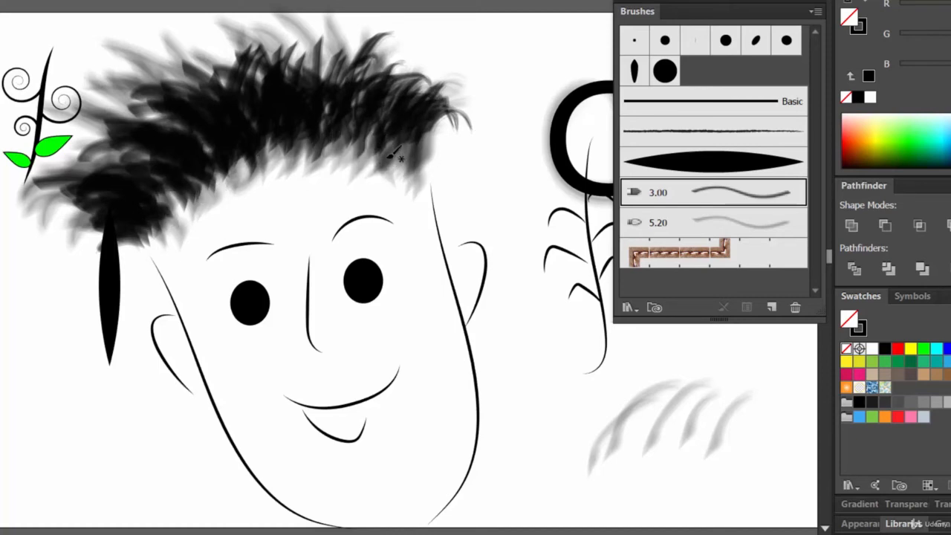
mouse_move(388, 158)
mouse_down()
mouse_move(443, 121)
mouse_move(423, 139)
mouse_move(469, 118)
mouse_up()
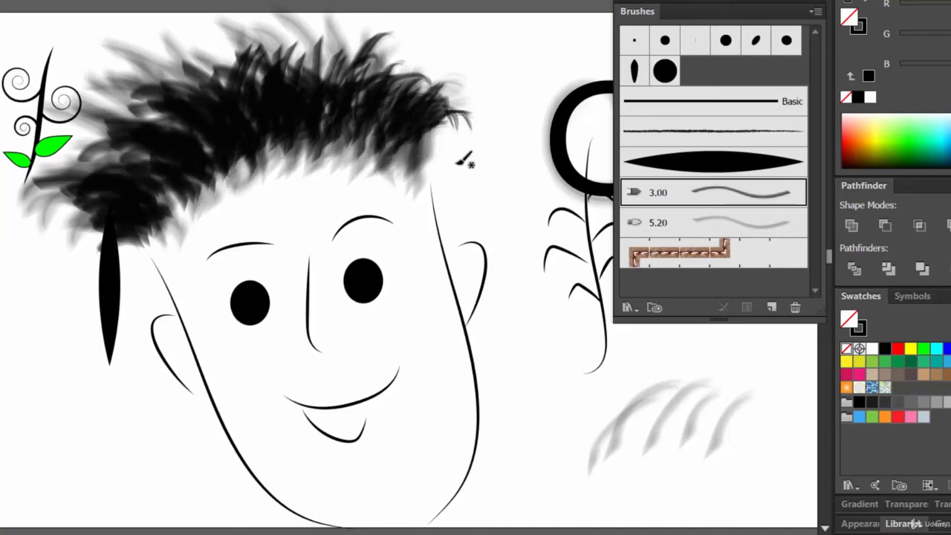
drag(420, 143, 479, 139)
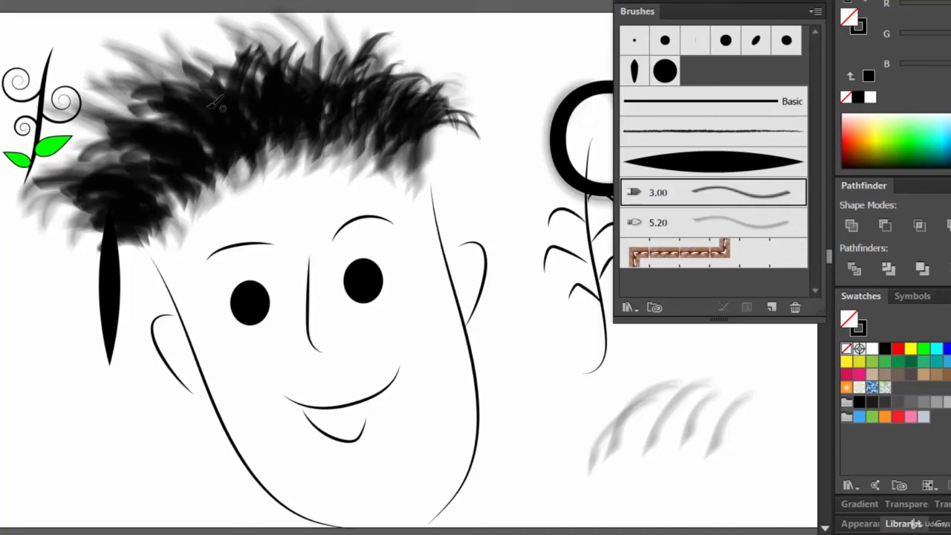
Try extending the hair's left side outward with long dark strokes reaching toward the green-leaved plant
mouse_move(208, 107)
mouse_down()
mouse_move(128, 78)
mouse_move(166, 72)
mouse_move(148, 61)
mouse_up()
drag(186, 138, 109, 110)
drag(157, 161, 98, 110)
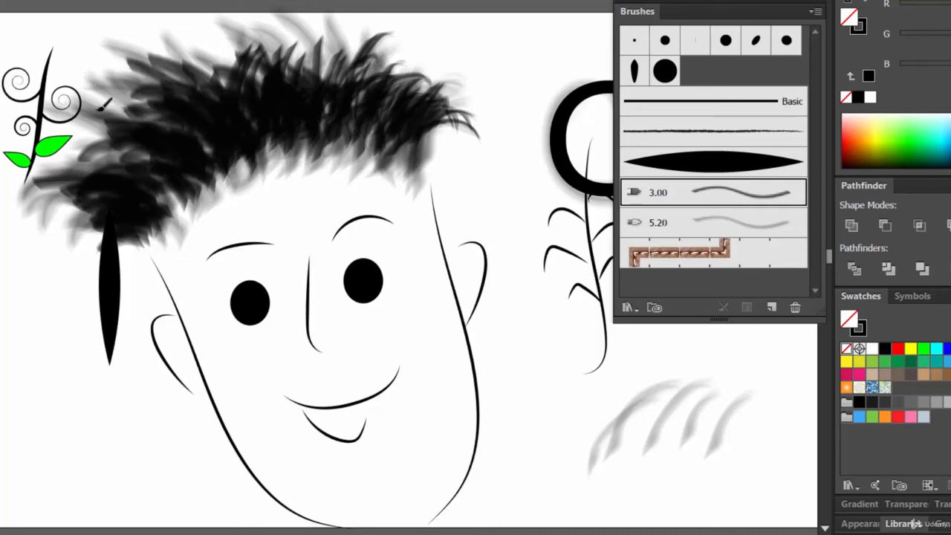
mouse_move(174, 109)
mouse_down()
mouse_move(83, 74)
mouse_move(81, 101)
mouse_up()
mouse_move(169, 138)
mouse_down()
mouse_move(93, 174)
mouse_move(83, 127)
mouse_move(69, 126)
mouse_up()
mouse_move(113, 165)
mouse_down()
mouse_move(40, 147)
mouse_move(39, 177)
mouse_up()
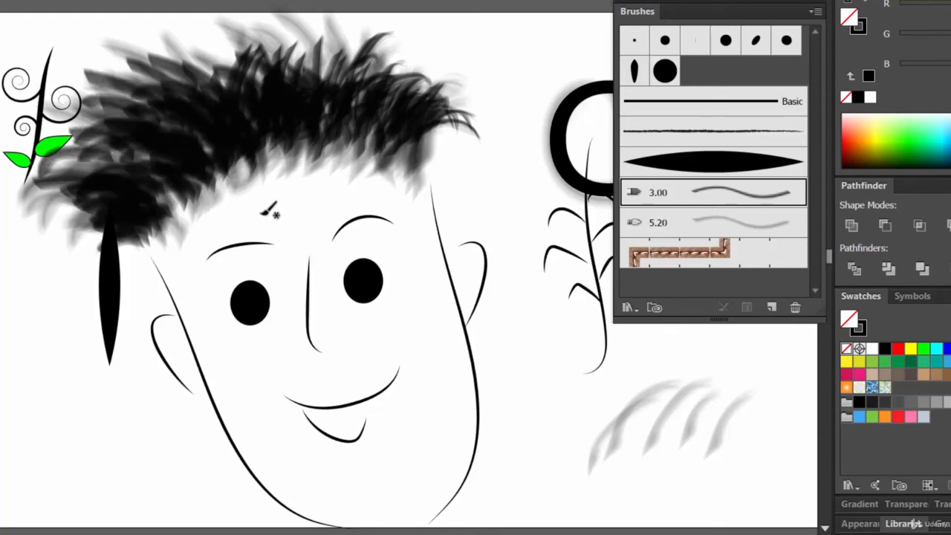
Undo the outward strokes just painted on the left side of the hair
key(ctrl+z)
key(ctrl+z)
key(ctrl+z)
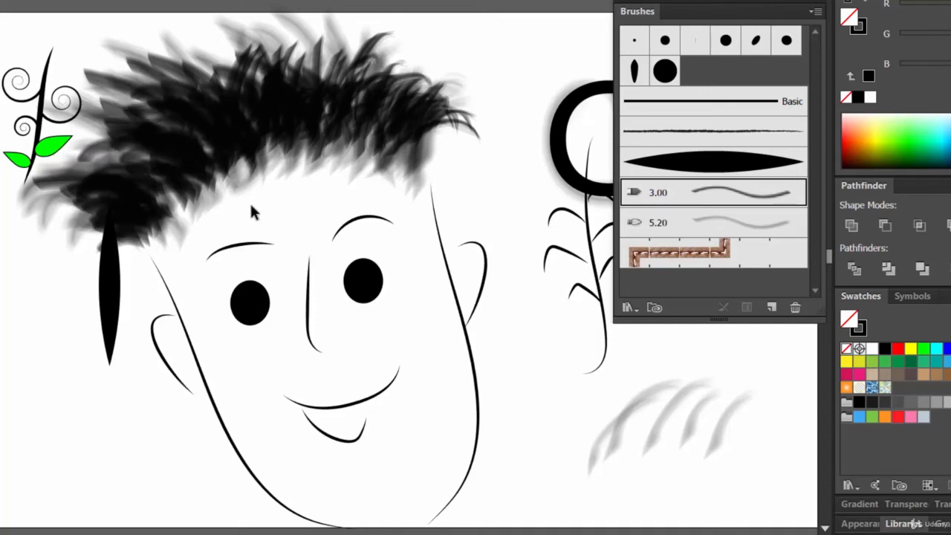
key(ctrl+z)
key(ctrl+z)
key(ctrl+z)
key(ctrl+z)
key(ctrl+z)
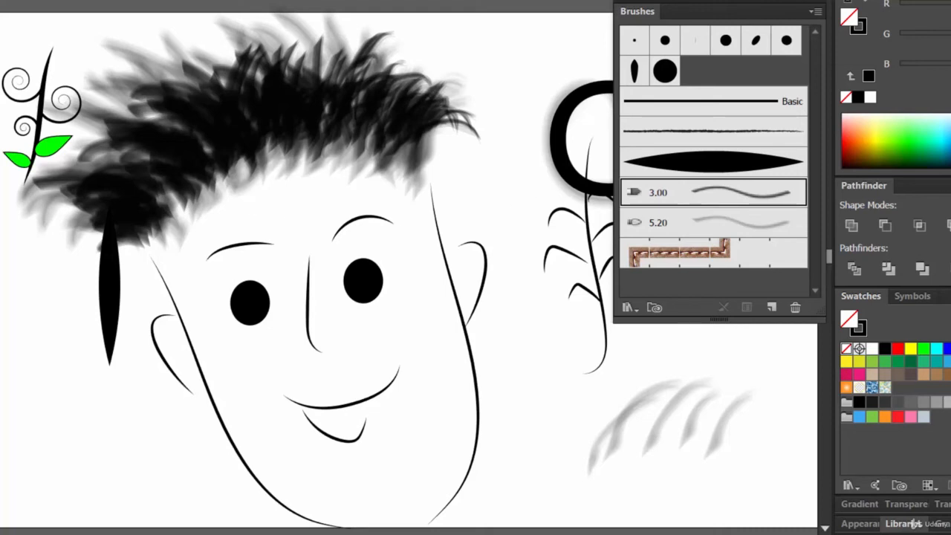
Move the black tapered shape from beside the left ear to the blank area between the hair and the lettering
key(v)
click(112, 272)
drag(112, 271, 539, 68)
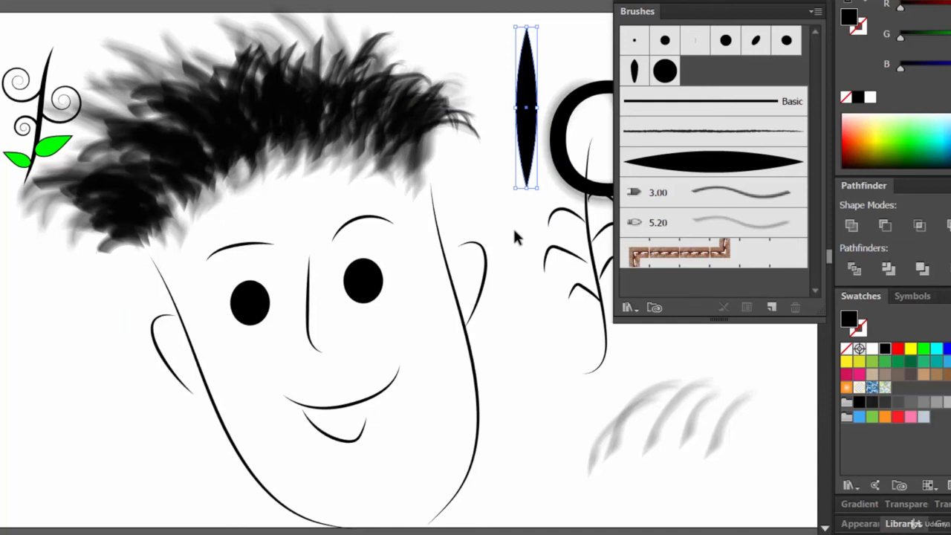
Move the Brushes panel off the CAT lettering and shift the lettering slightly left, over the black tapered shape
drag(679, 4, 898, 111)
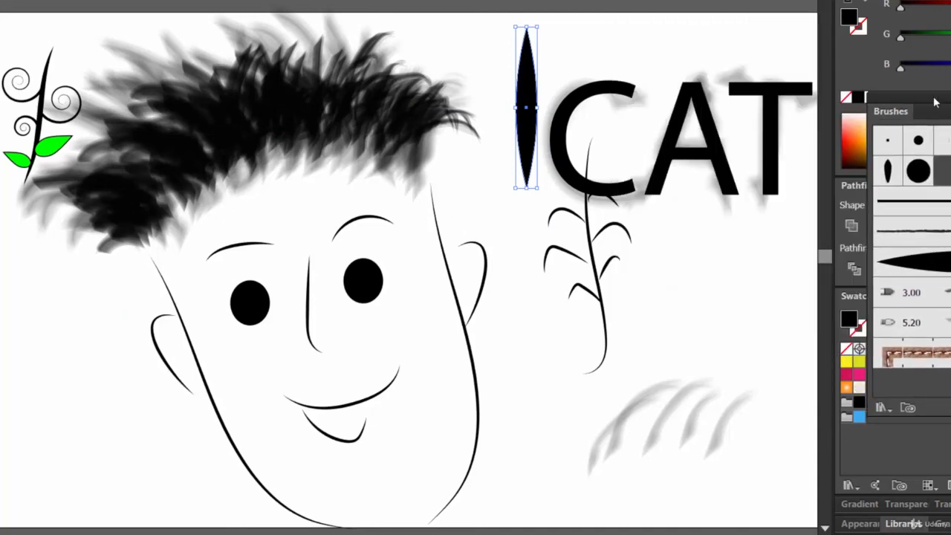
click(698, 156)
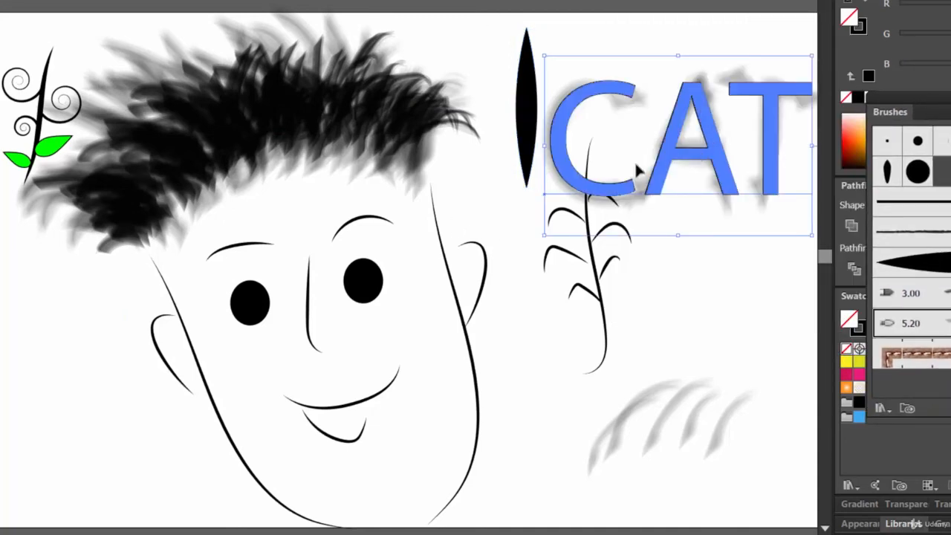
drag(636, 171, 677, 158)
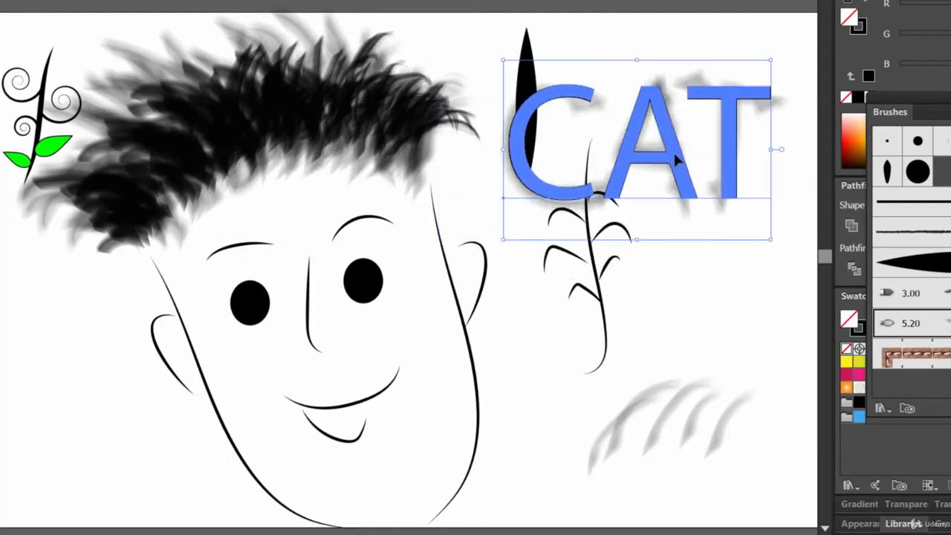
Try the tapered art brush and the 3.00 bristle brush on the outline of the CAT lettering
click(944, 267)
key(ctrl+z)
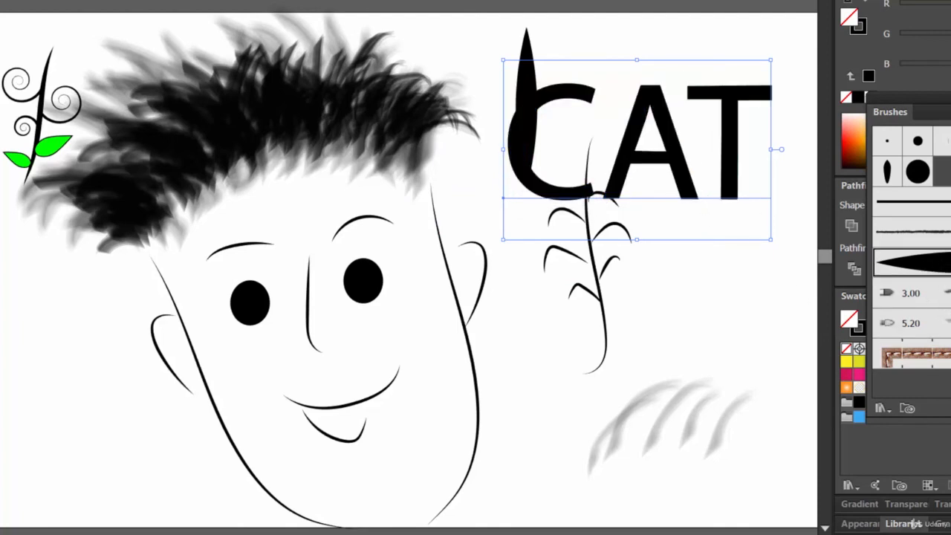
click(902, 293)
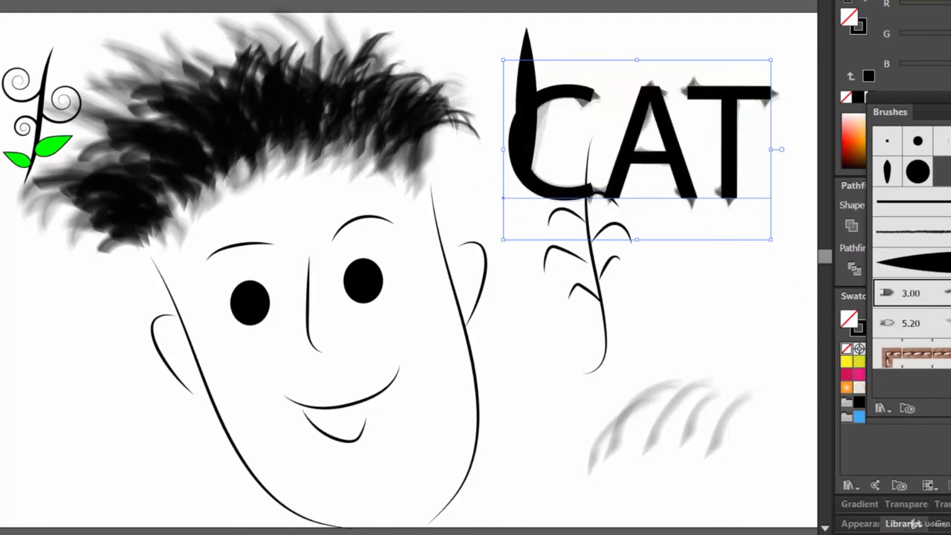
click(633, 156)
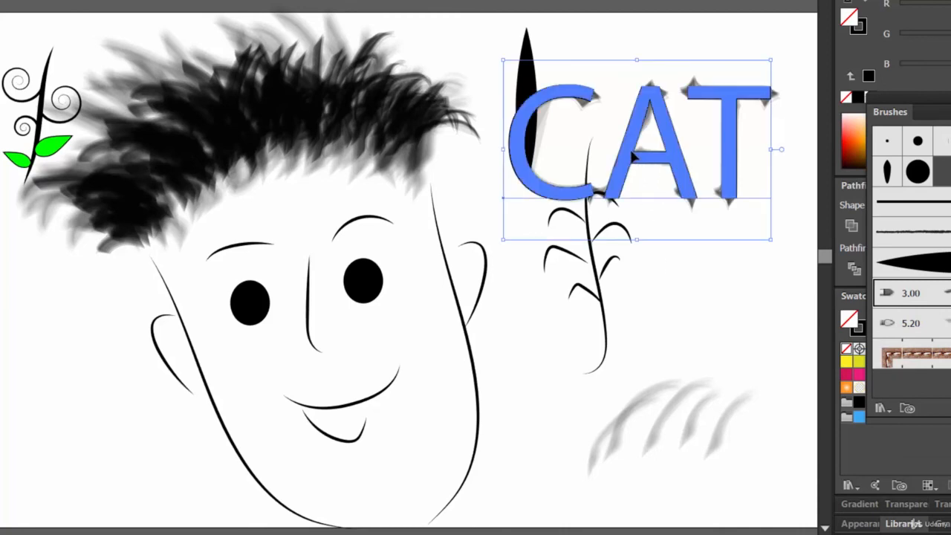
click(706, 272)
click(620, 167)
key(ctrl+z)
click(625, 169)
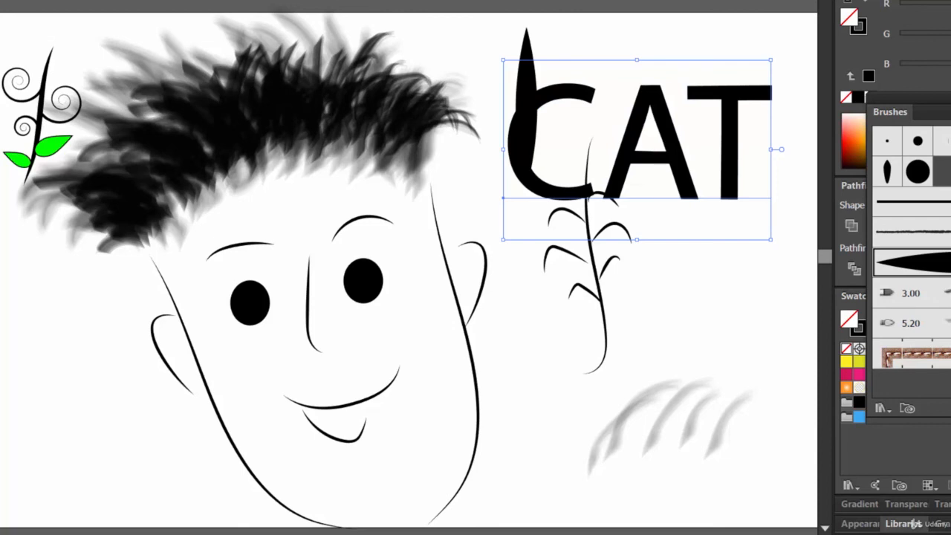
Apply the large round dot brush to the CAT lettering's outline and move the lettering up and right, clear of the tapered shape
click(917, 170)
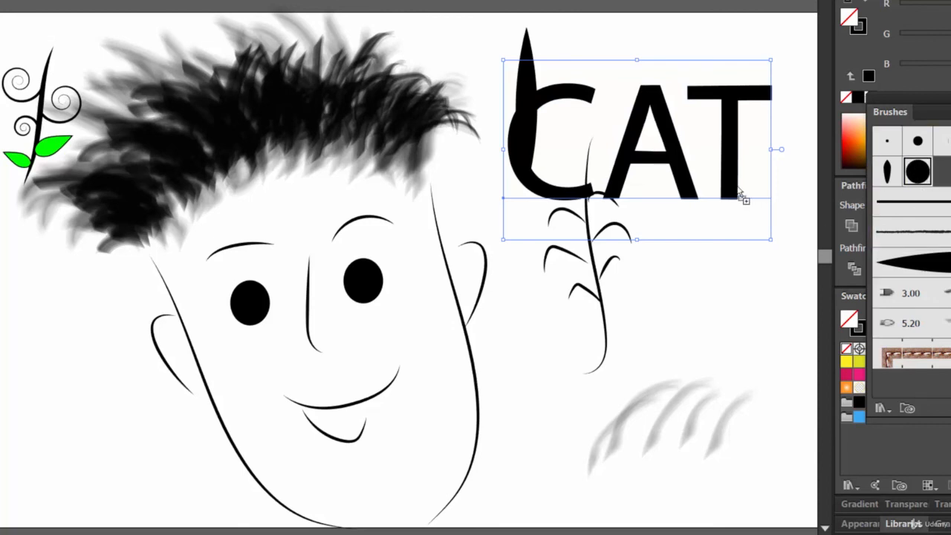
click(700, 275)
drag(585, 84, 635, 66)
click(711, 304)
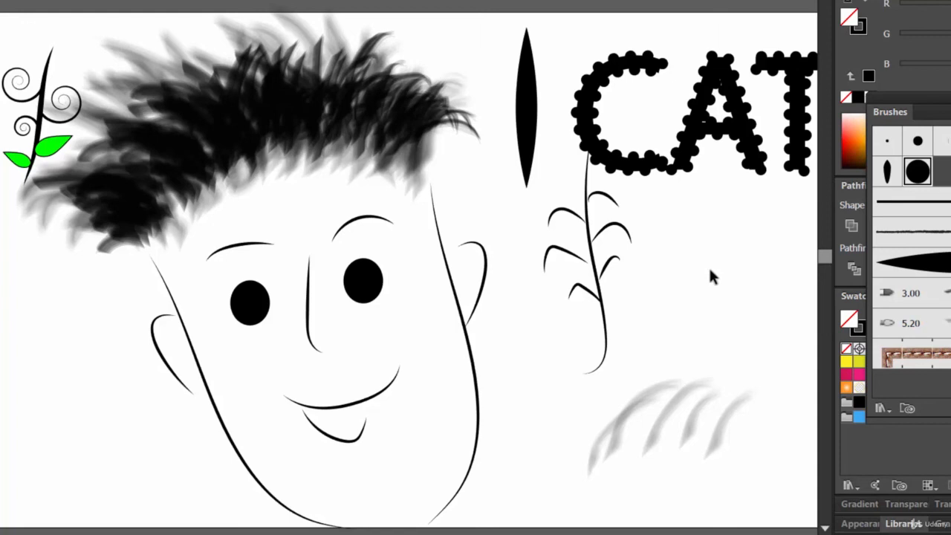
Bring the whole Brushes panel back into view over the artboard and open the type choice for a new brush
click(733, 162)
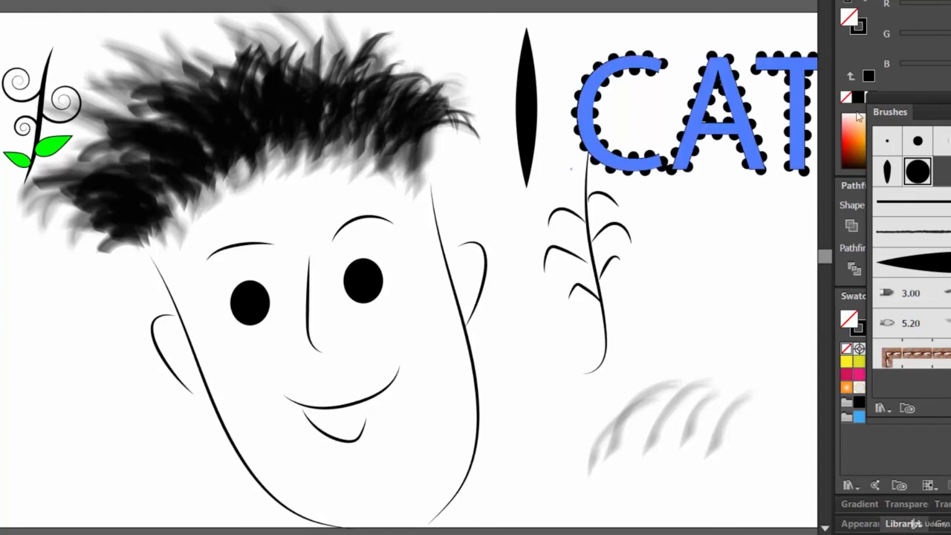
drag(890, 111, 562, 72)
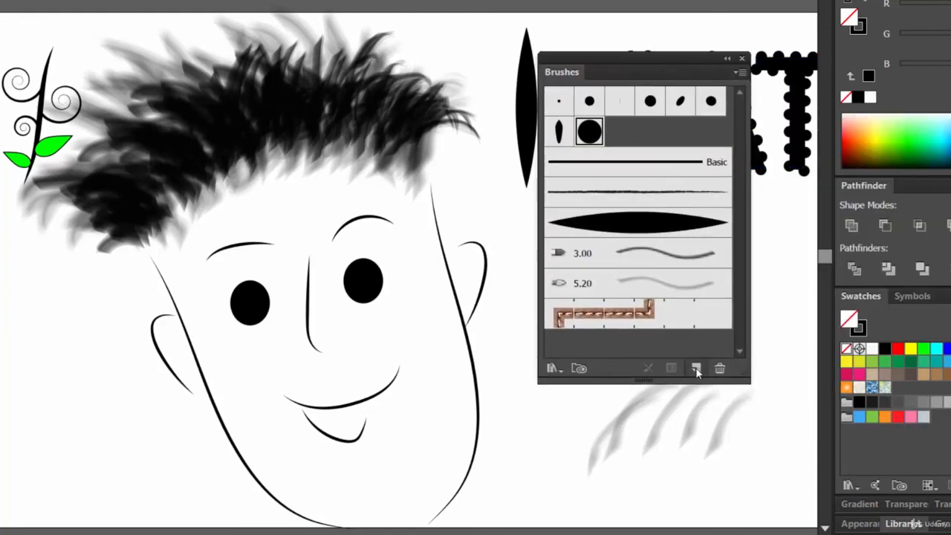
click(695, 368)
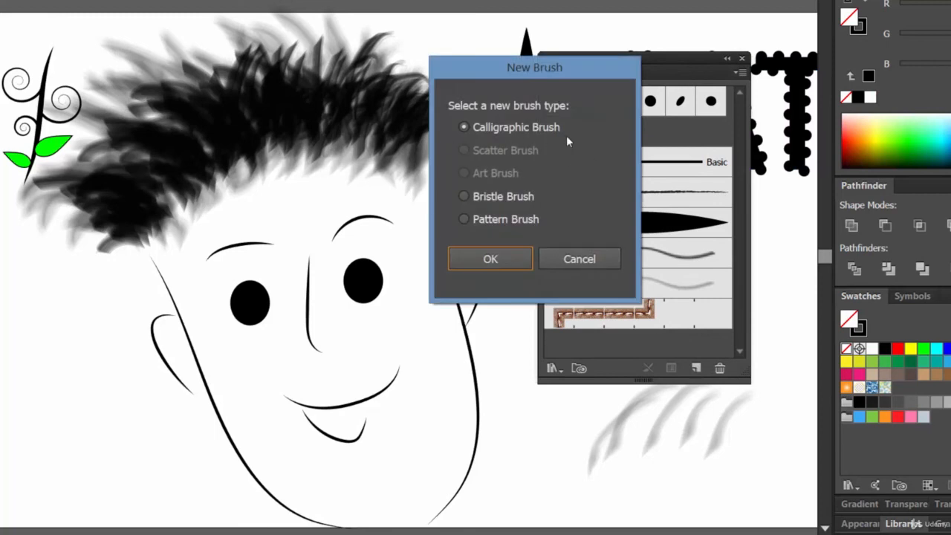